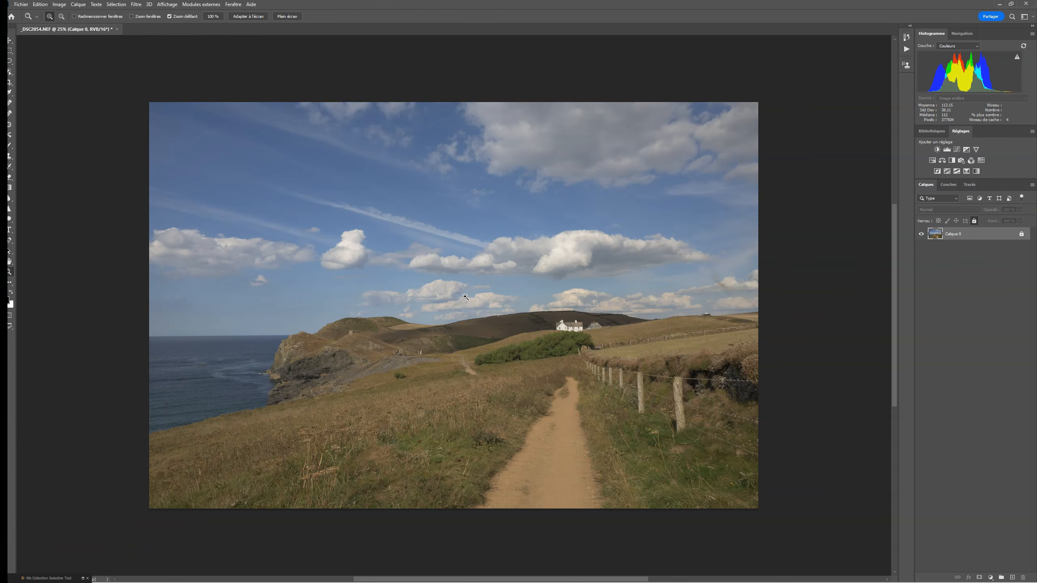
Duplicate the Calque 0 layer and apply automatic contrast to the copy.
{"action": "right_click", "coordinate": [472, 306]}
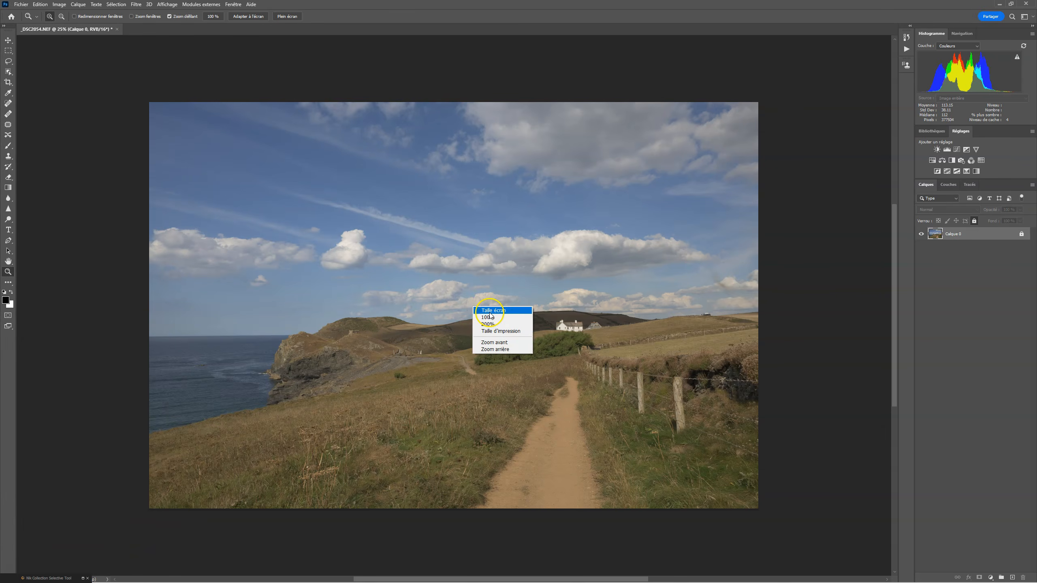
{"action": "left_click", "coordinate": [490, 312]}
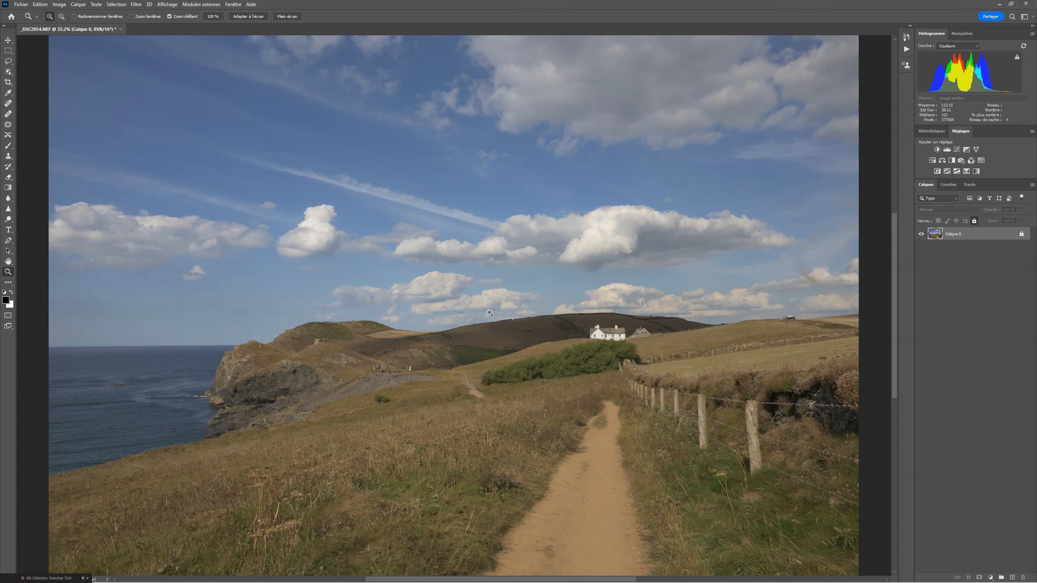
{"action": "key", "text": "ctrl+j"}
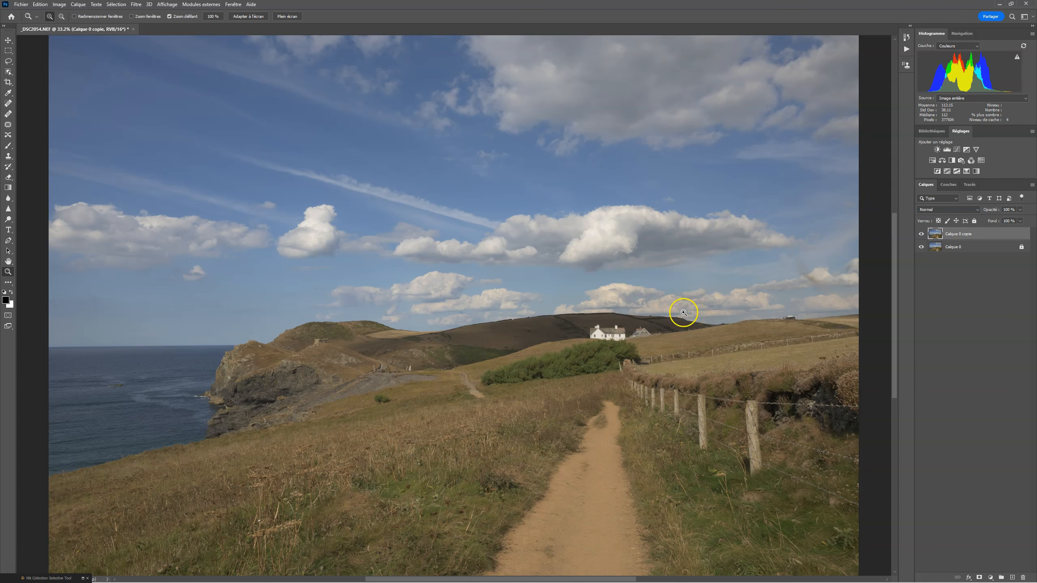
{"action": "left_click", "coordinate": [60, 5]}
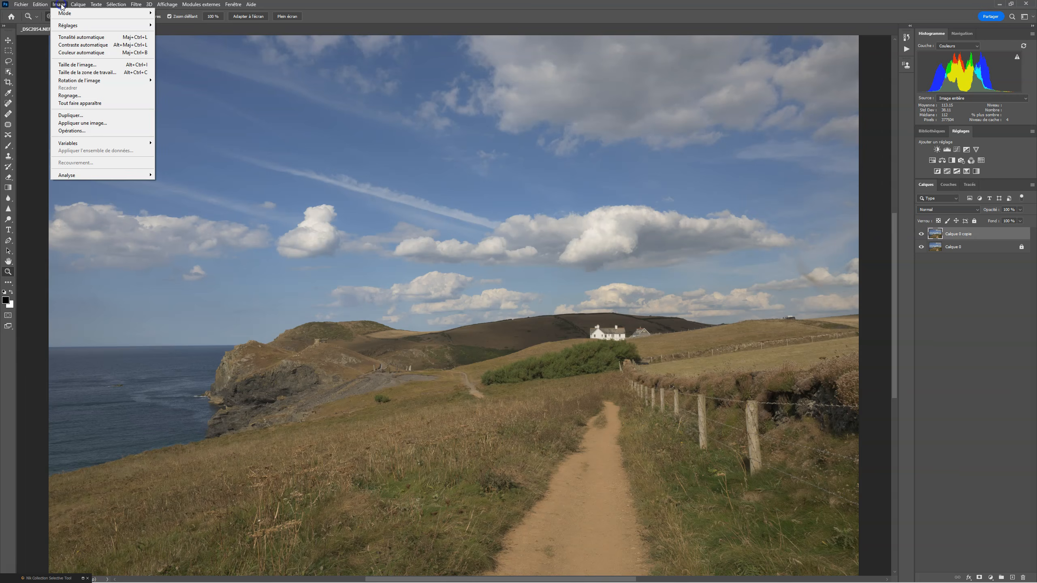
{"action": "left_click", "coordinate": [100, 45]}
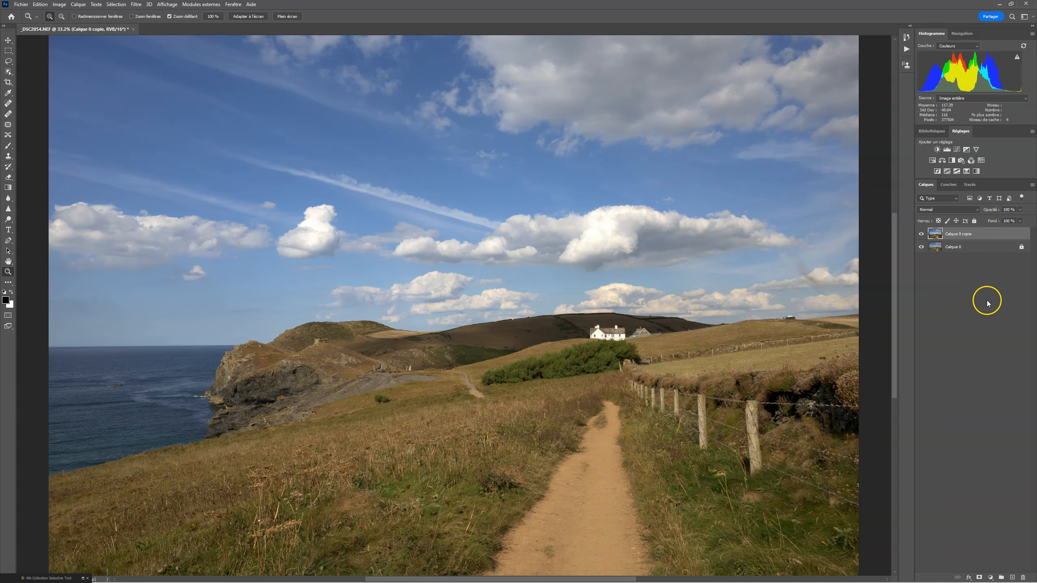
Compare the photo and its histogram with and without automatic contrast by toggling the visibility of Calque 0 copie.
{"action": "left_click", "coordinate": [921, 234]}
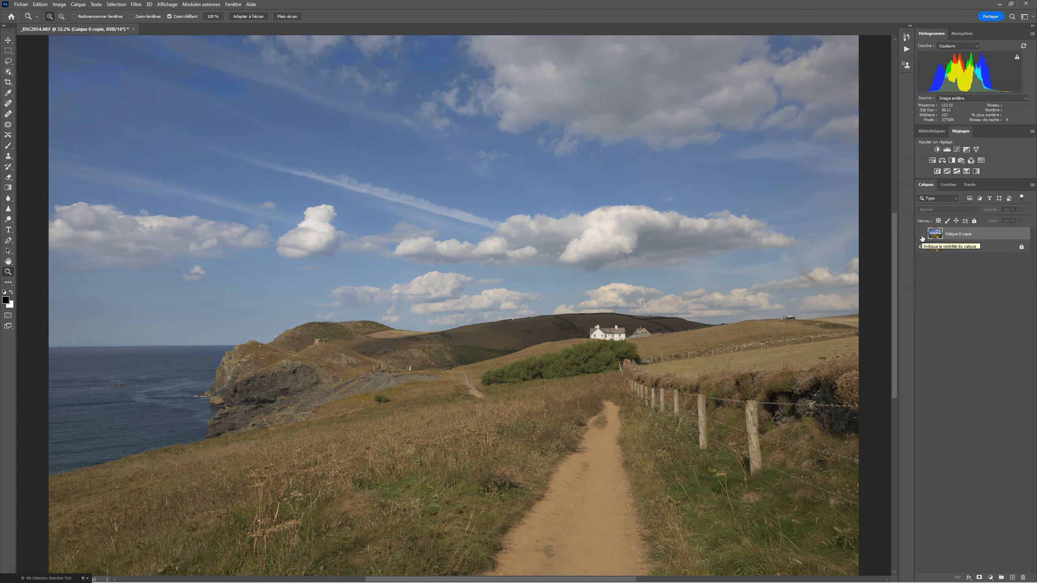
{"action": "left_click", "coordinate": [921, 235]}
{"action": "left_click", "coordinate": [921, 235]}
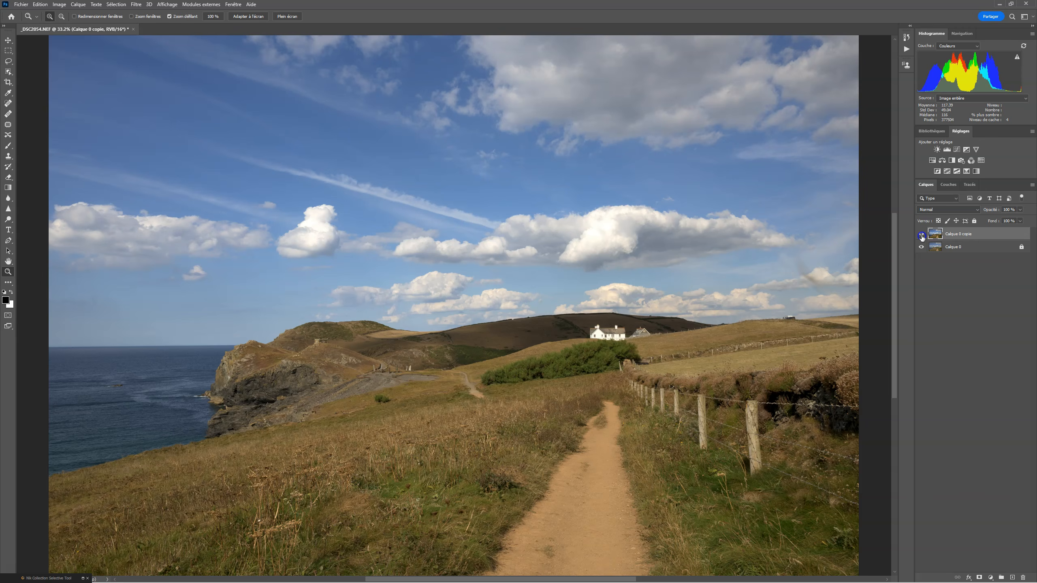
{"action": "left_click", "coordinate": [922, 235]}
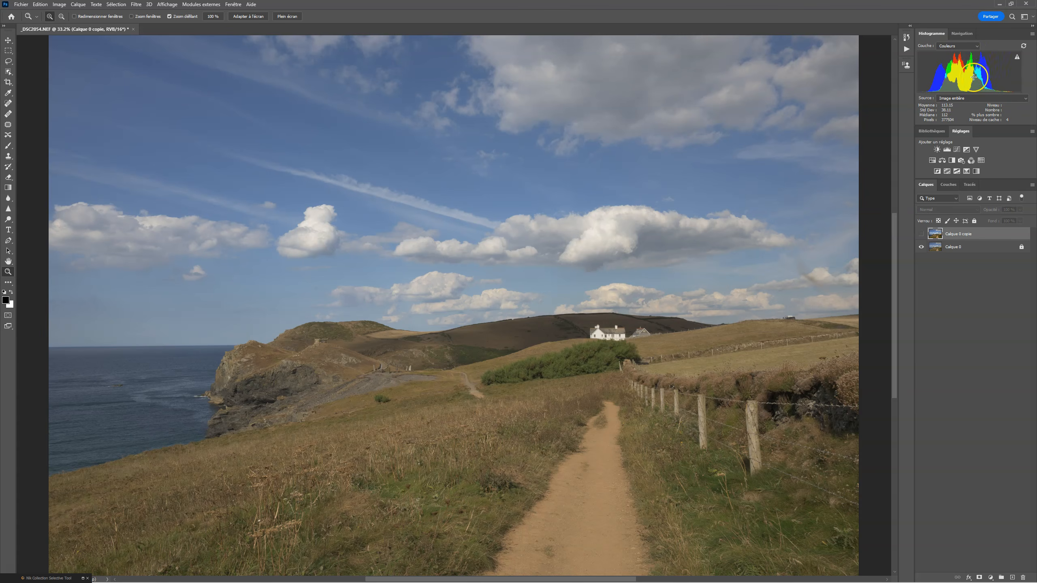
{"action": "left_click", "coordinate": [920, 235]}
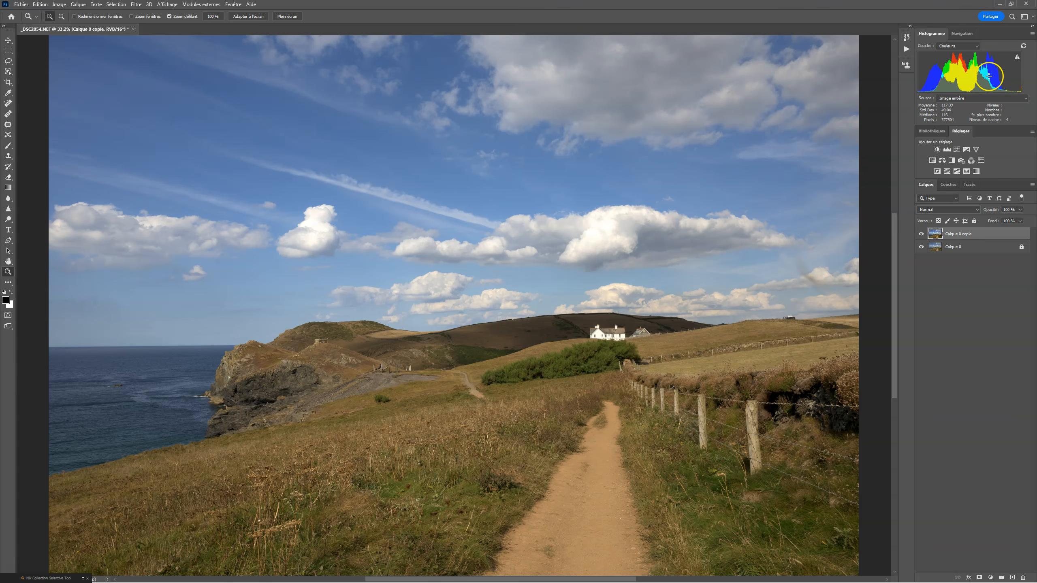
{"action": "left_click", "coordinate": [921, 236]}
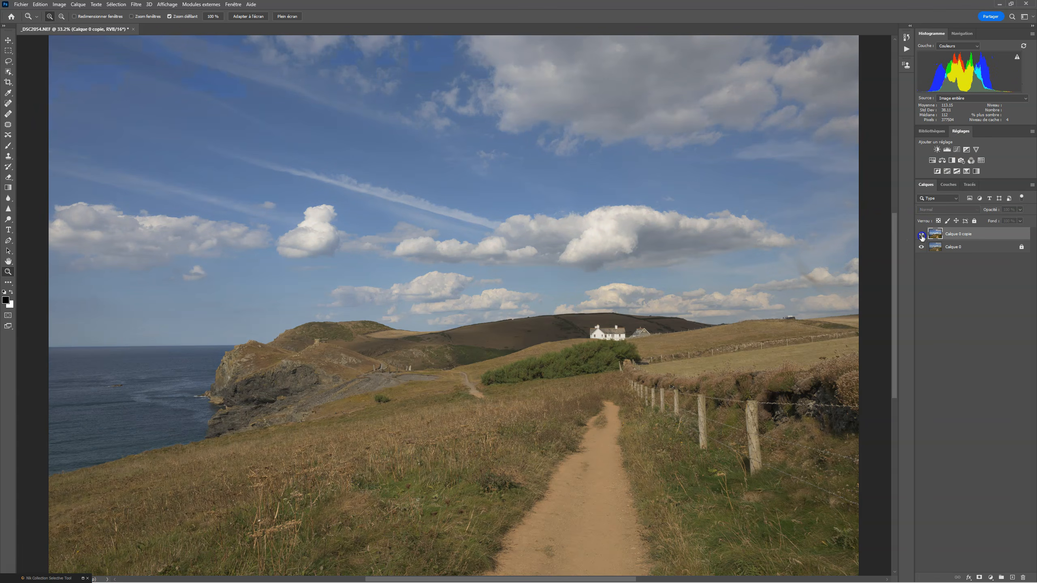
{"action": "left_click", "coordinate": [921, 236]}
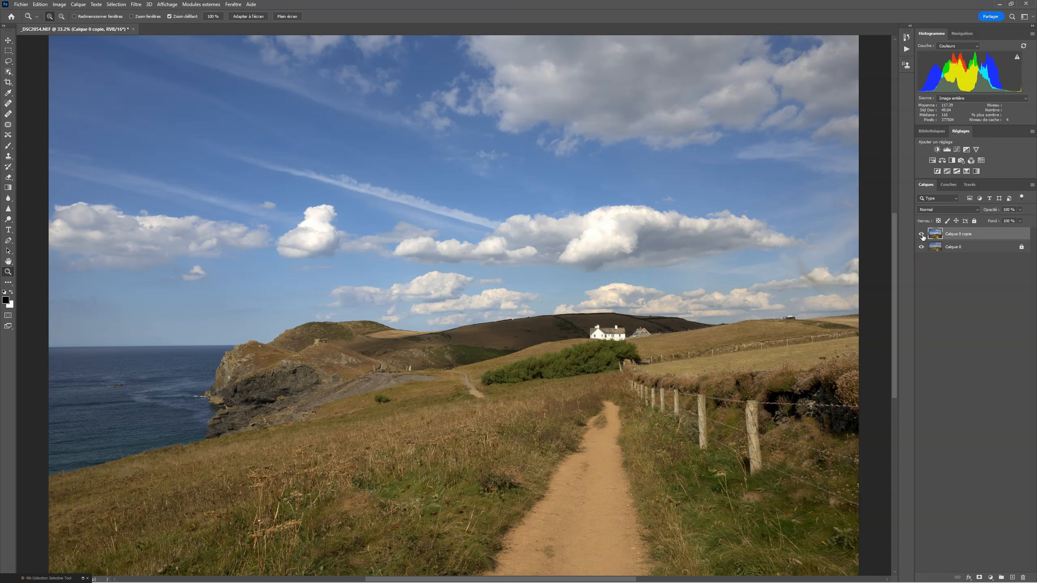
Delete the auto-contrast copy and make a fresh duplicate of Calque 0.
{"action": "key", "text": "Delete"}
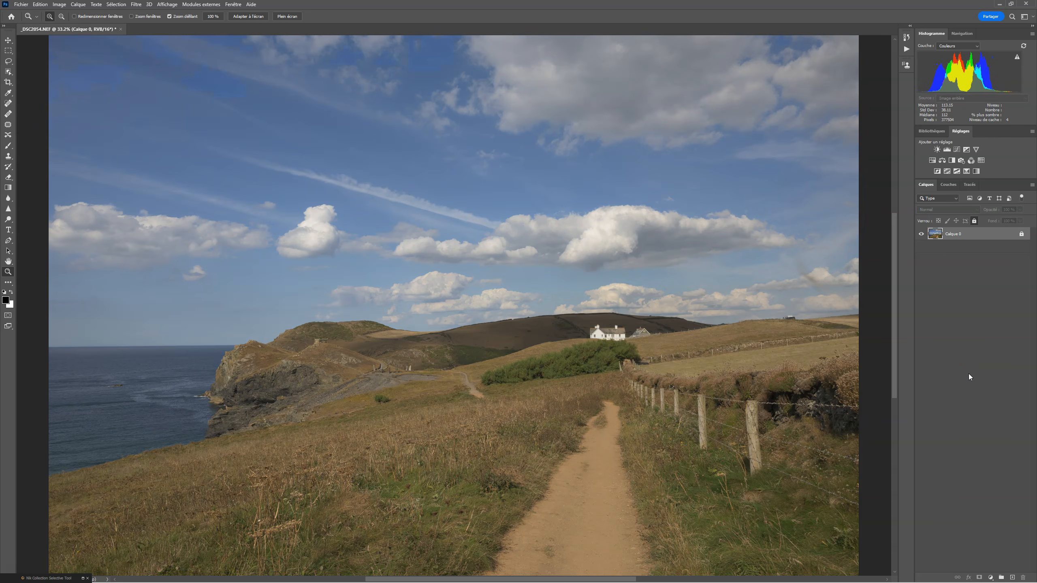
{"action": "key", "text": "ctrl+j"}
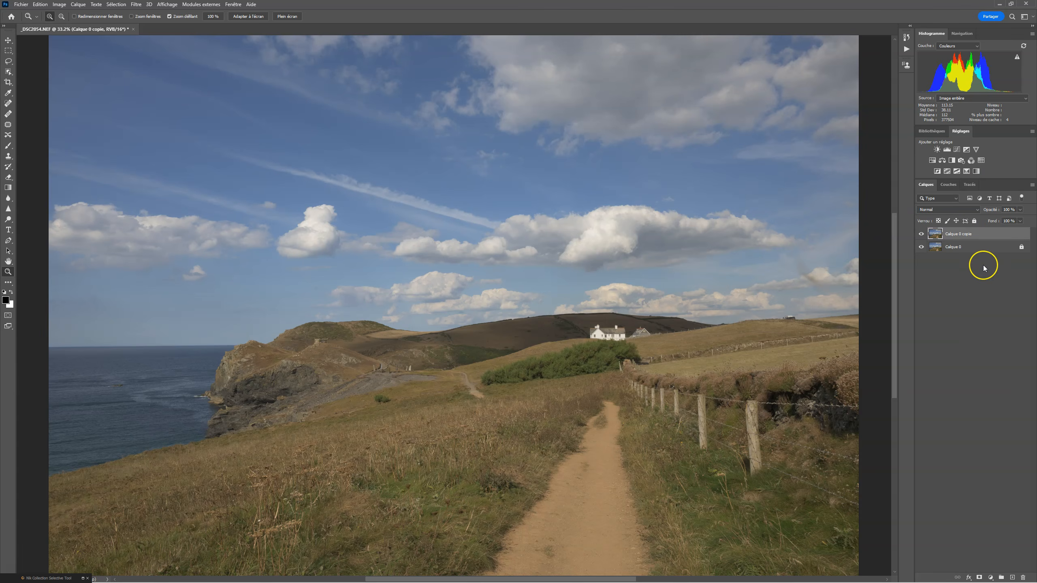
Add a Brightness/Contrast adjustment layer above the copy, try contrast at 59 and -50, and reset the adjustment.
{"action": "left_click", "coordinate": [937, 149]}
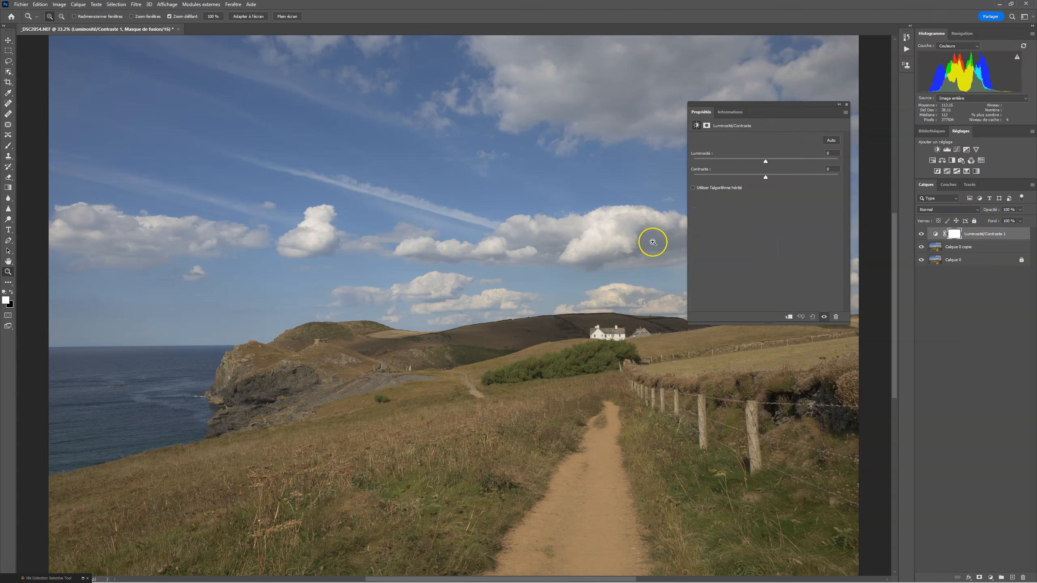
{"action": "left_click_drag", "start_coordinate": [794, 108], "coordinate": [784, 354]}
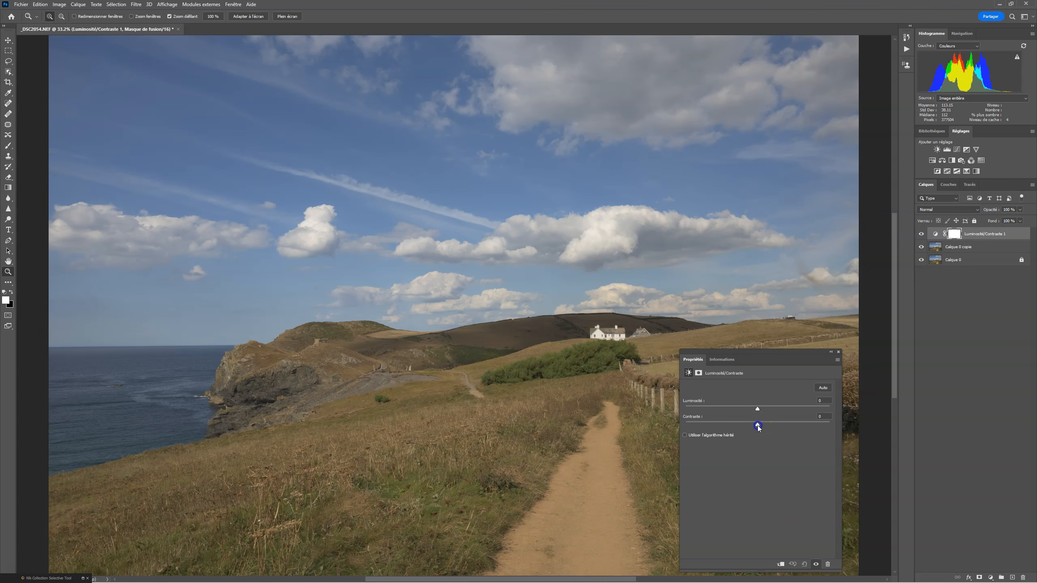
{"action": "left_click_drag", "start_coordinate": [758, 425], "coordinate": [800, 426]}
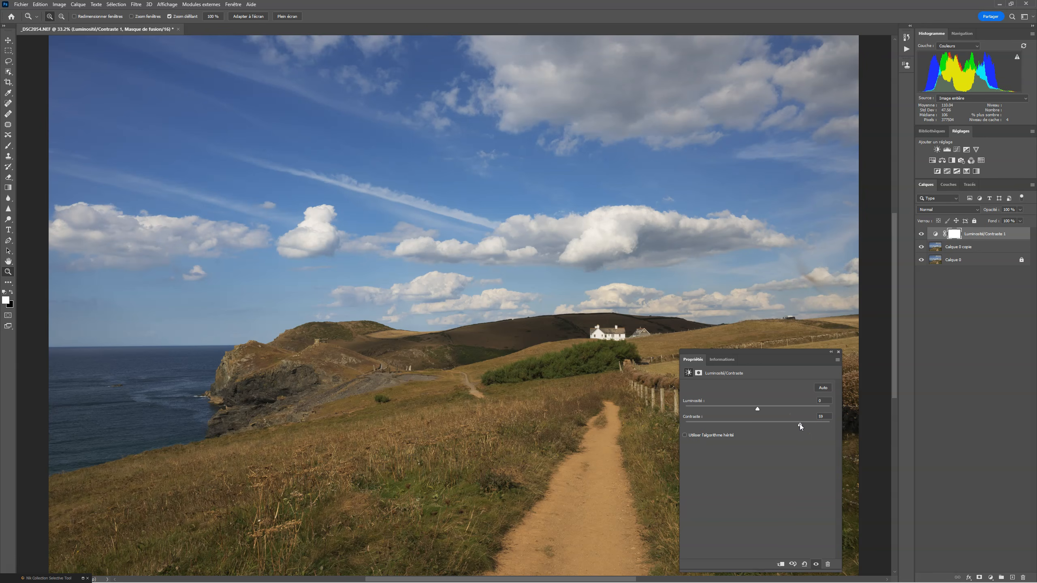
{"action": "left_click_drag", "start_coordinate": [800, 425], "coordinate": [759, 427]}
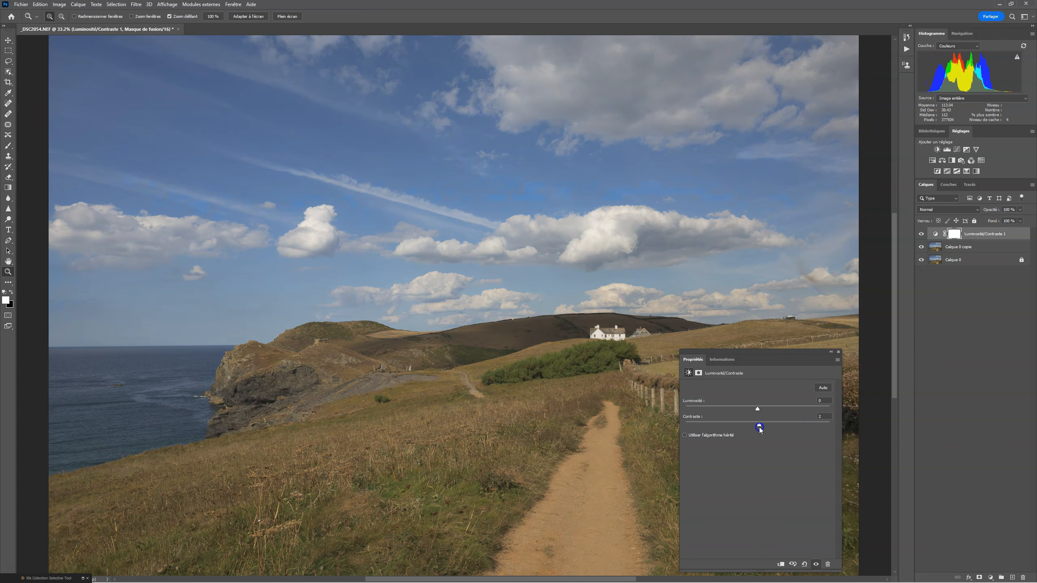
{"action": "left_click_drag", "start_coordinate": [759, 427], "coordinate": [640, 410]}
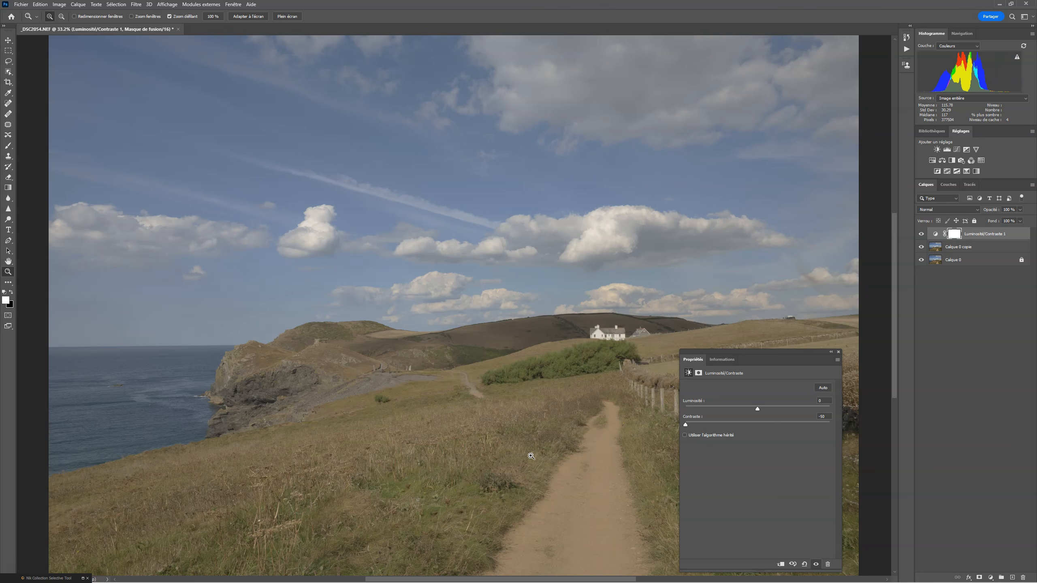
{"action": "left_click", "coordinate": [804, 564]}
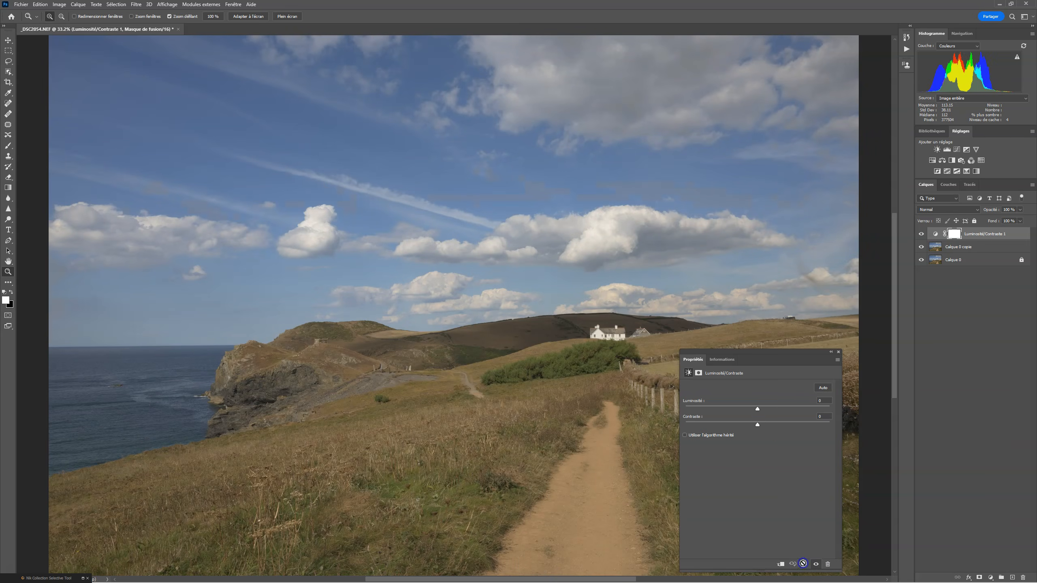
Set the adjustment layer's contrast to 39, and try brightness at 36 and -52 before returning it to 0.
{"action": "left_click_drag", "start_coordinate": [757, 425], "coordinate": [785, 425]}
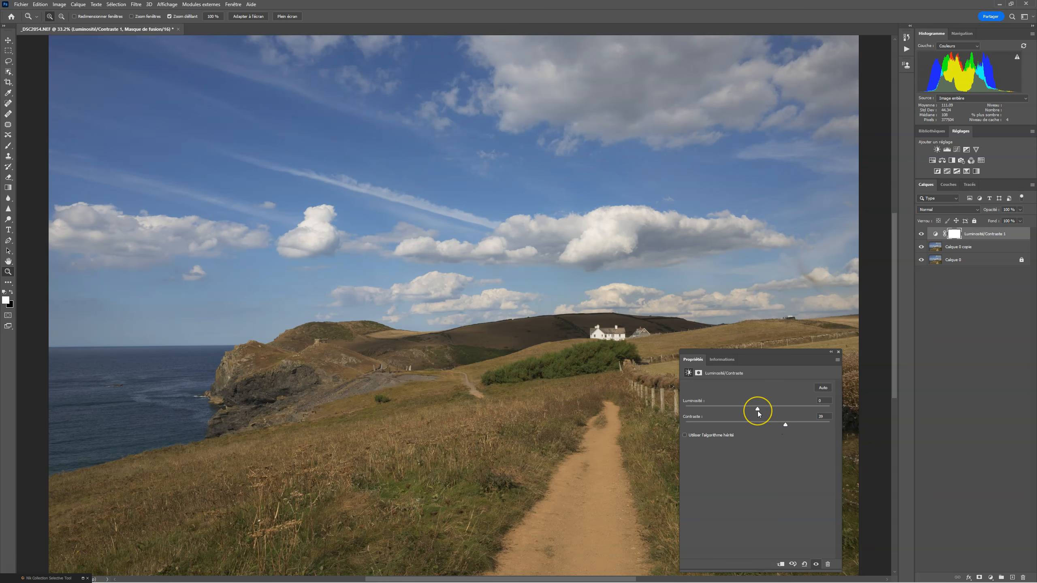
{"action": "left_click", "coordinate": [757, 410]}
{"action": "left_click_drag", "start_coordinate": [758, 410], "coordinate": [775, 410]}
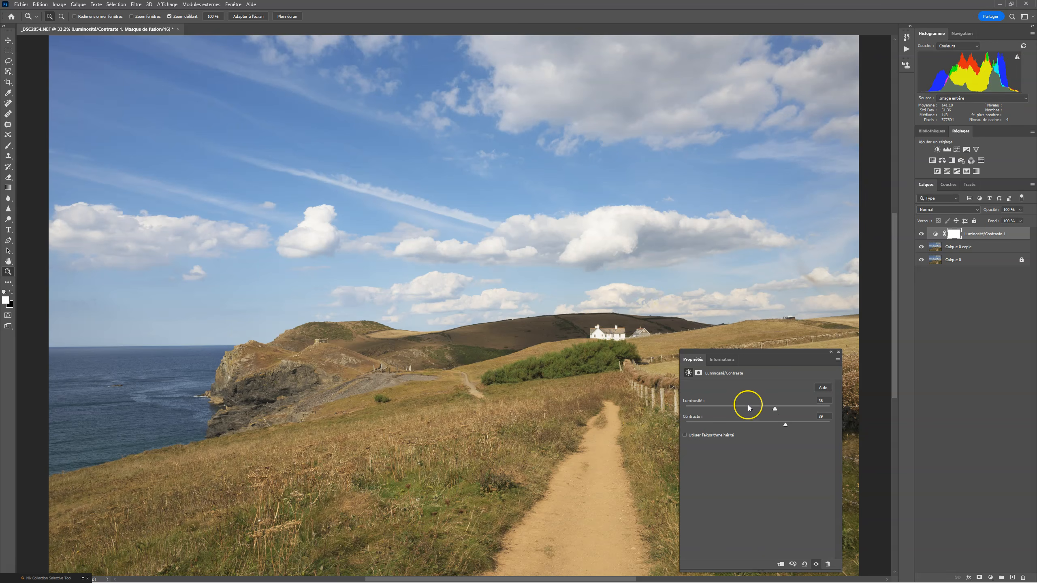
{"action": "left_click_drag", "start_coordinate": [774, 409], "coordinate": [732, 410]}
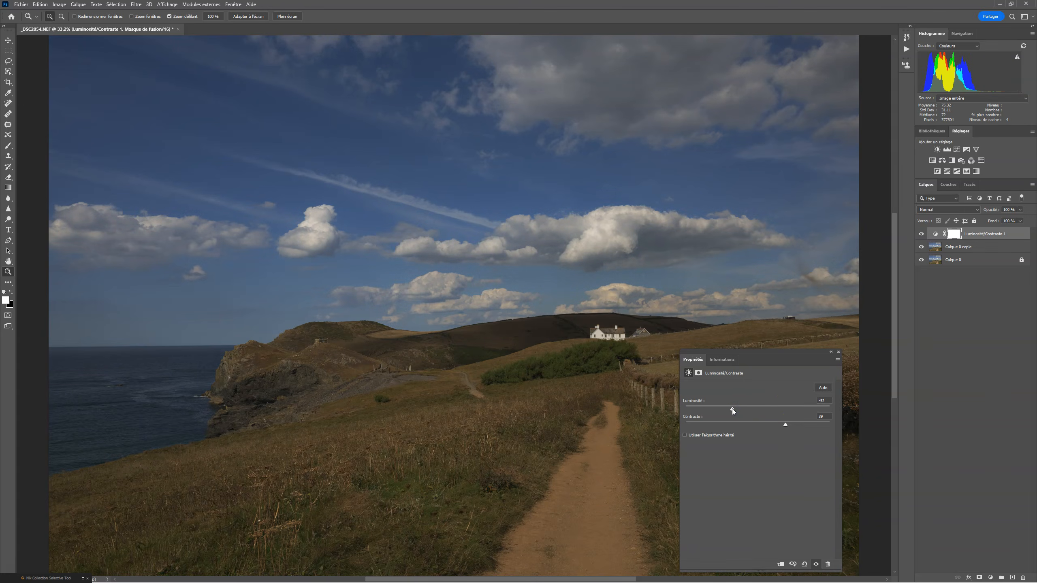
{"action": "left_click_drag", "start_coordinate": [732, 410], "coordinate": [758, 408]}
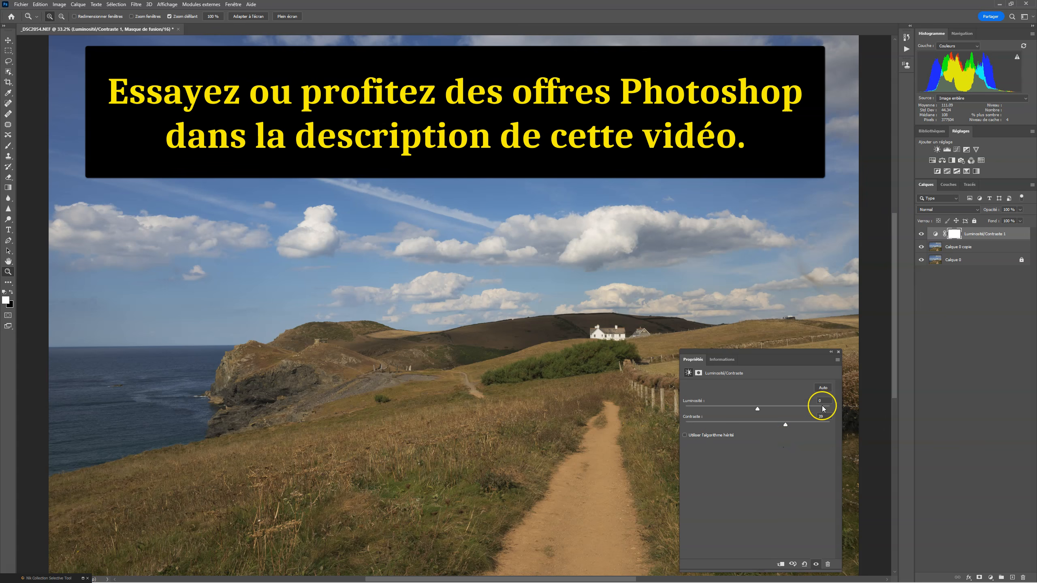
Delete the Brightness/Contrast adjustment layer and add a Levels (Niveaux) adjustment layer above Calque 0 copie.
{"action": "left_click", "coordinate": [839, 352]}
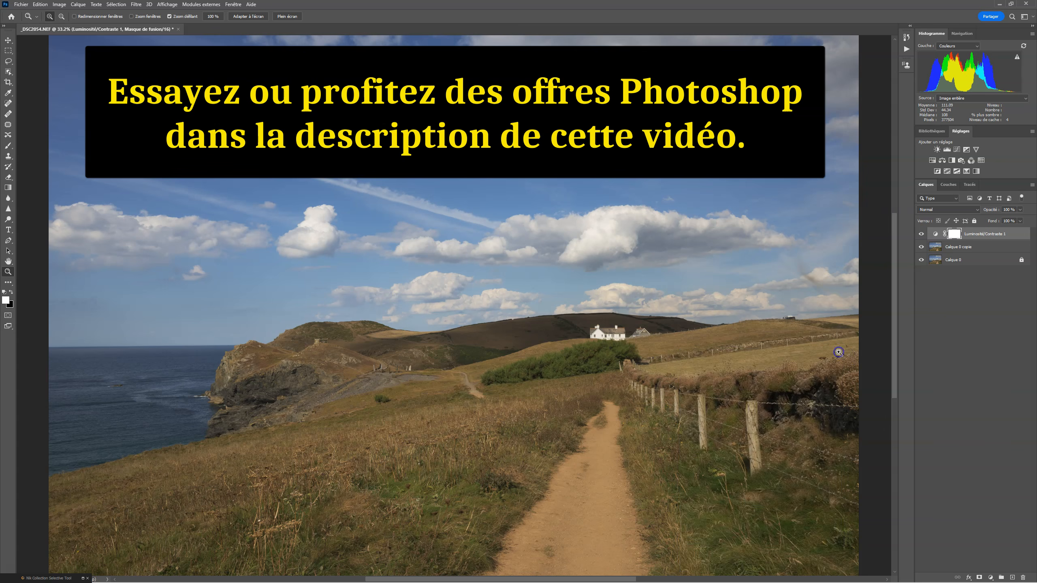
{"action": "left_click", "coordinate": [934, 233]}
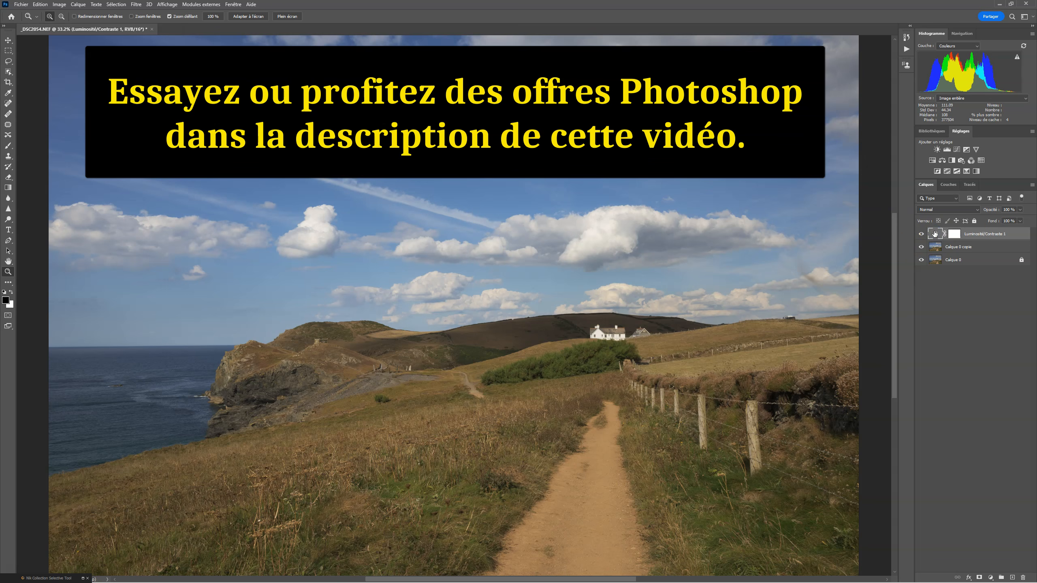
{"action": "key", "text": "Delete"}
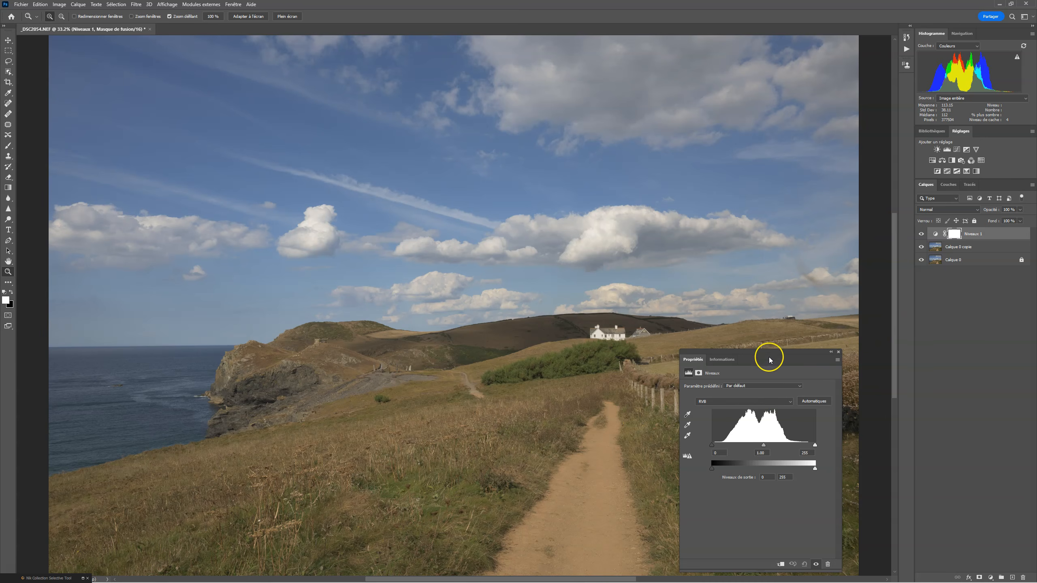
{"action": "left_click_drag", "start_coordinate": [766, 353], "coordinate": [771, 114]}
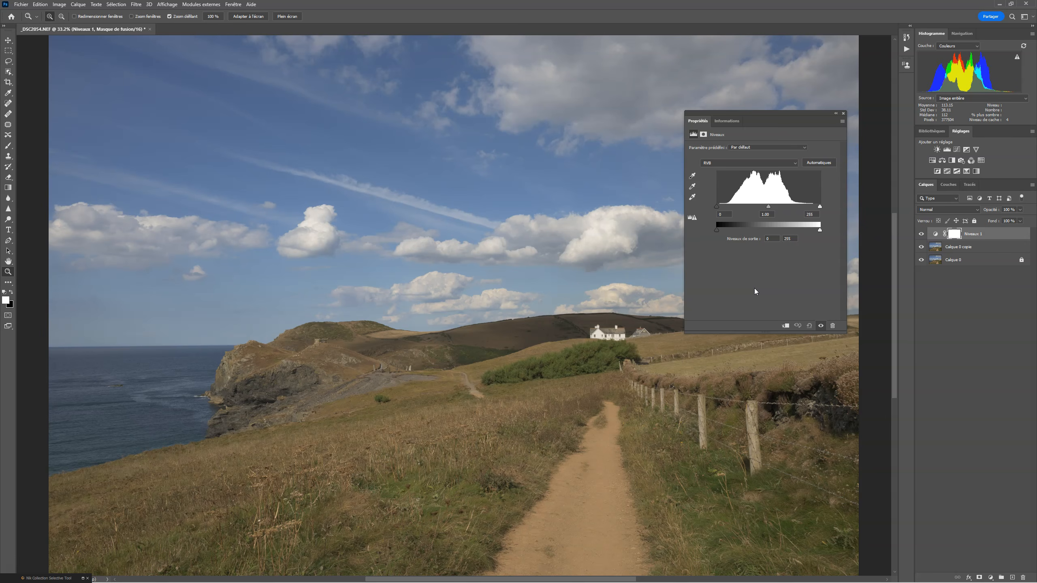
{"action": "left_click_drag", "start_coordinate": [789, 114], "coordinate": [804, 140]}
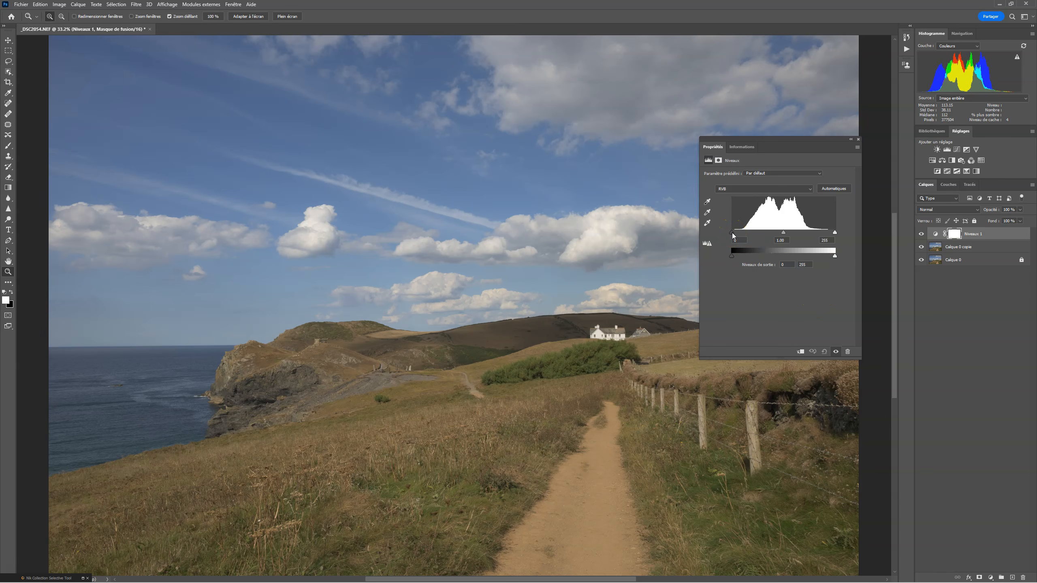
Try raising the Levels black input point to about 39 in the RGB channel and return it to 0.
{"action": "left_click_drag", "start_coordinate": [733, 233], "coordinate": [748, 234]}
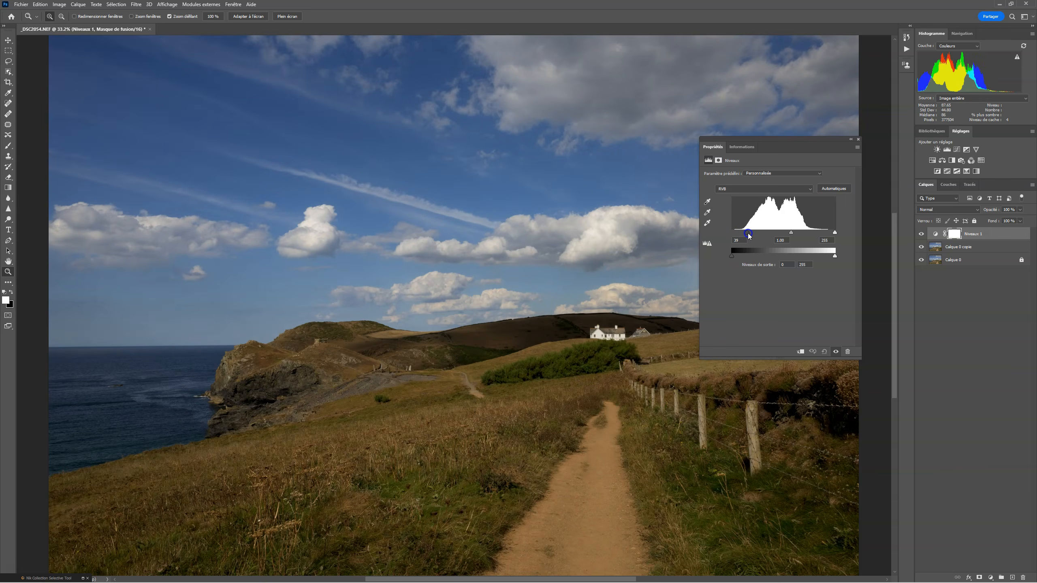
{"action": "mouse_move", "coordinate": [748, 234]}
{"action": "left_mouse_down"}
{"action": "mouse_move", "coordinate": [733, 237]}
{"action": "mouse_move", "coordinate": [745, 235]}
{"action": "left_mouse_up"}
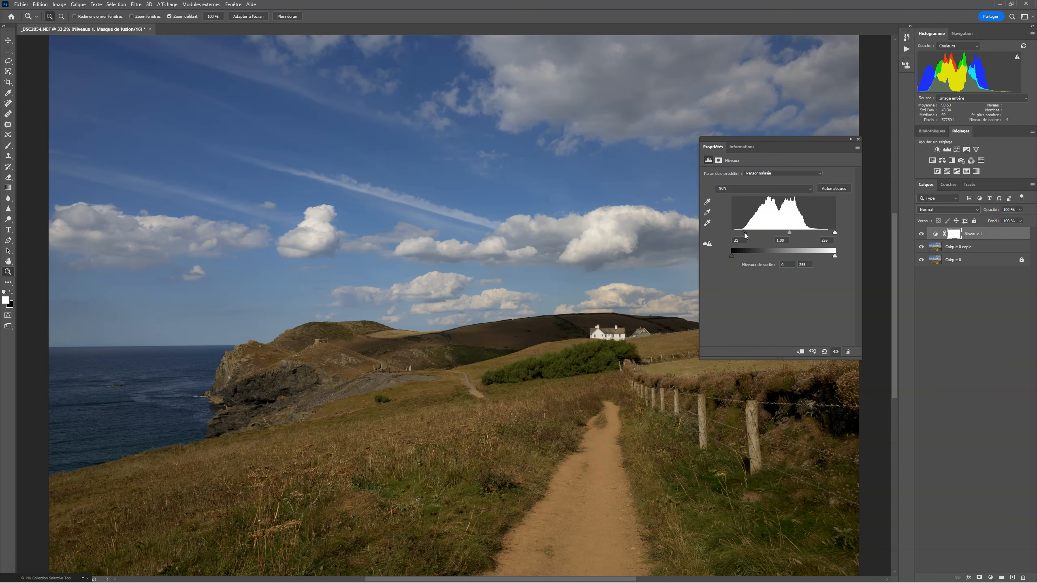
{"action": "left_click_drag", "start_coordinate": [745, 235], "coordinate": [730, 227]}
{"action": "left_click_drag", "start_coordinate": [744, 234], "coordinate": [744, 236]}
{"action": "mouse_move", "coordinate": [744, 235]}
{"action": "left_mouse_down"}
{"action": "mouse_move", "coordinate": [837, 233]}
{"action": "mouse_move", "coordinate": [714, 229]}
{"action": "mouse_move", "coordinate": [749, 241]}
{"action": "left_mouse_up"}
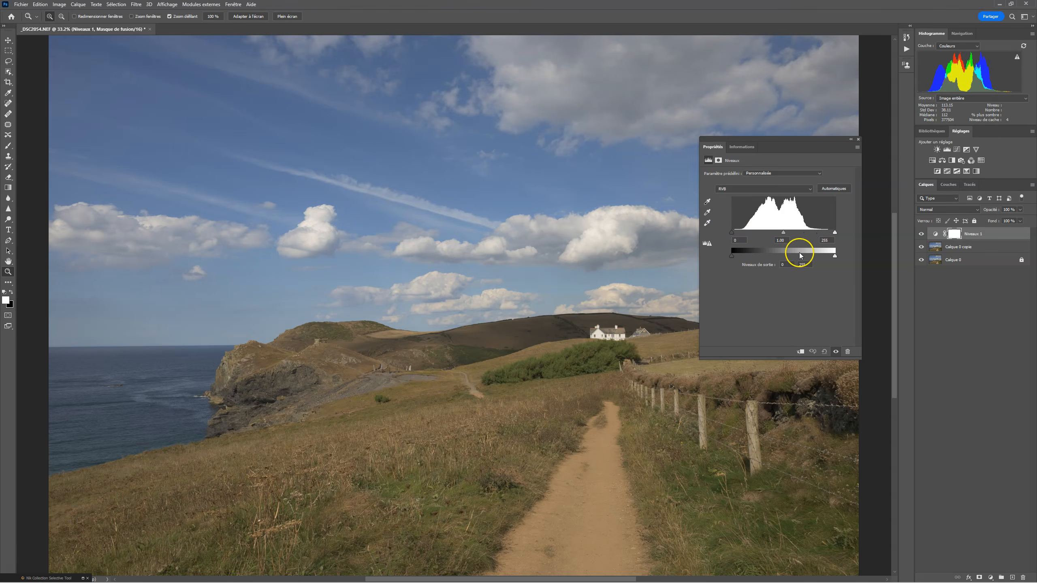
Try lowering the Levels white input point to 209, 154 and 2, and return it to 255.
{"action": "left_click_drag", "start_coordinate": [834, 234], "coordinate": [817, 232]}
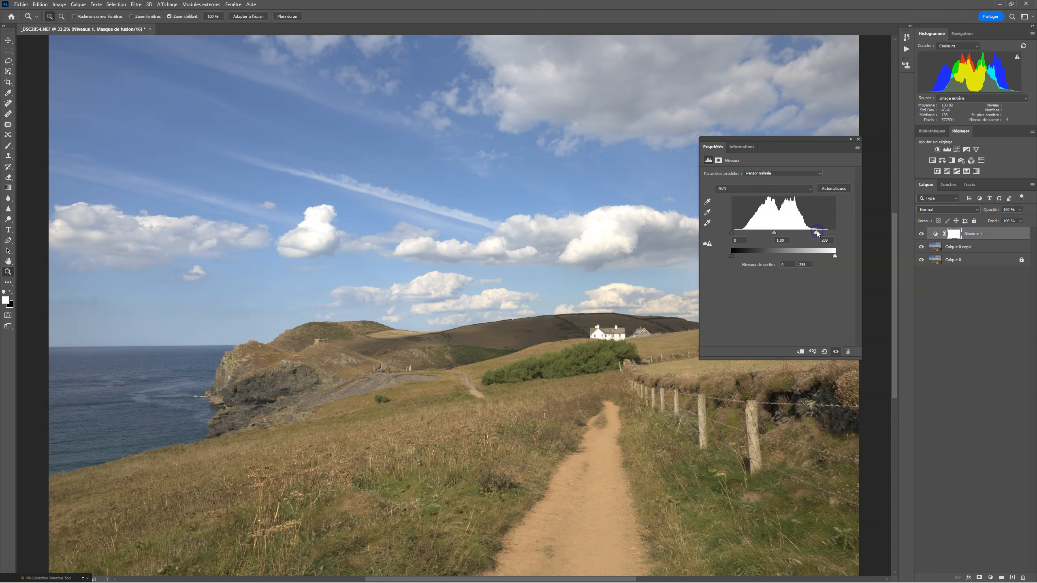
{"action": "left_click", "coordinate": [816, 232]}
{"action": "left_click_drag", "start_coordinate": [816, 232], "coordinate": [794, 232]}
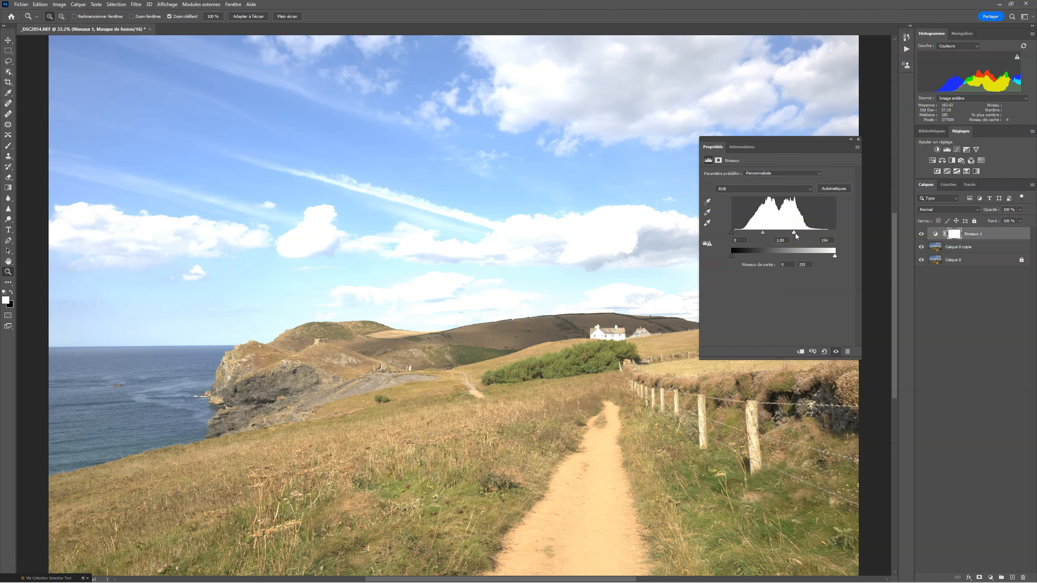
{"action": "left_click_drag", "start_coordinate": [793, 233], "coordinate": [725, 233]}
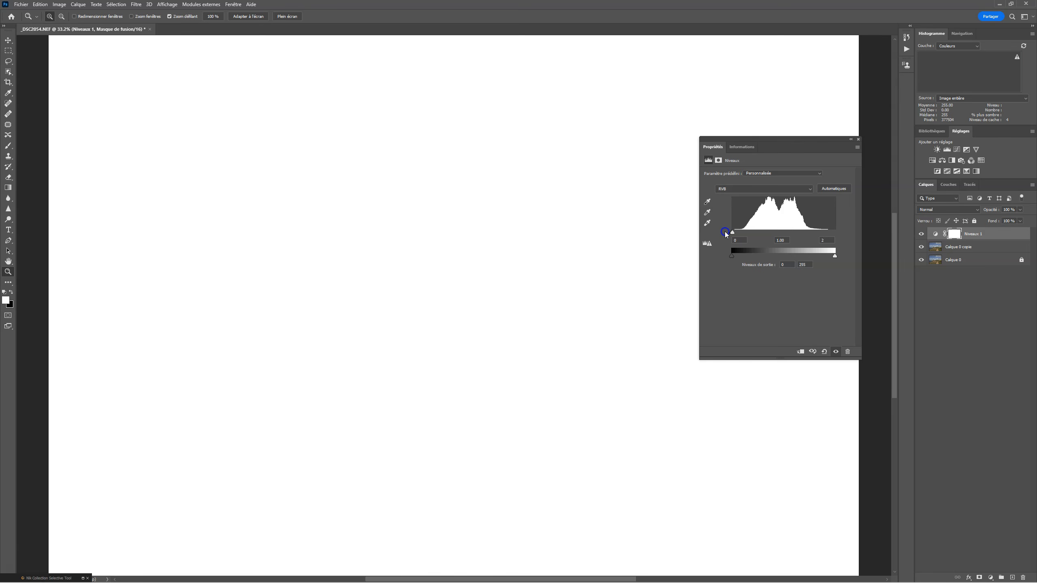
{"action": "left_click_drag", "start_coordinate": [726, 233], "coordinate": [900, 234]}
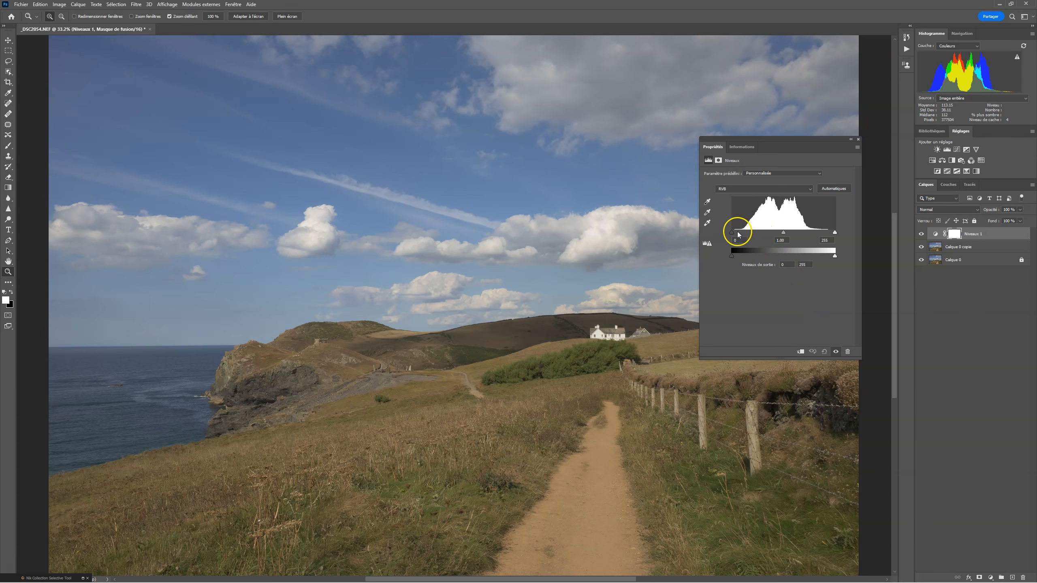
Try Levels input points of 22 for black and 231 for white, toggling the adjustment layer's visibility to compare with the original.
{"action": "left_click_drag", "start_coordinate": [732, 234], "coordinate": [742, 235]}
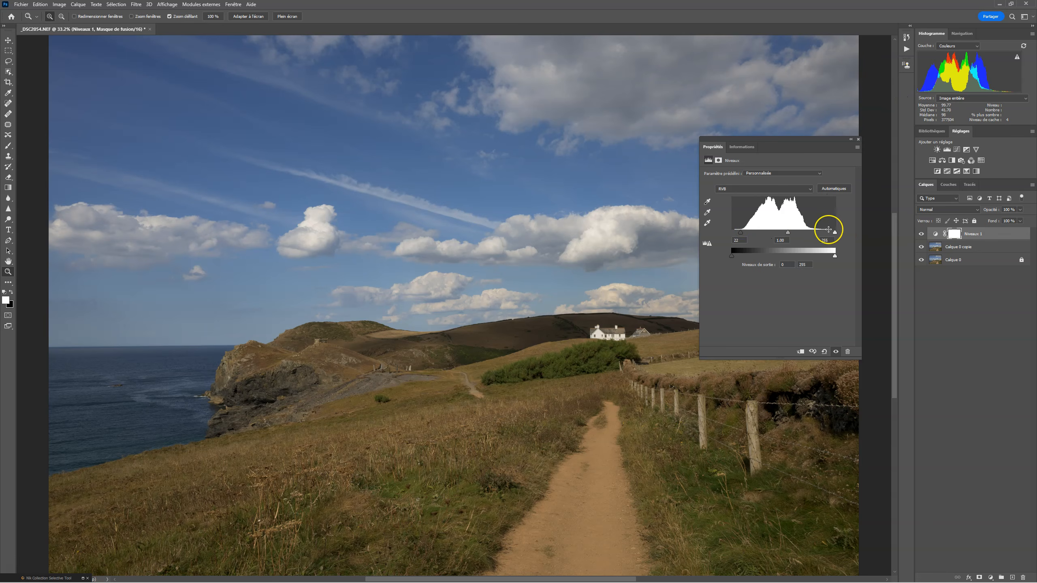
{"action": "left_click_drag", "start_coordinate": [835, 233], "coordinate": [825, 233]}
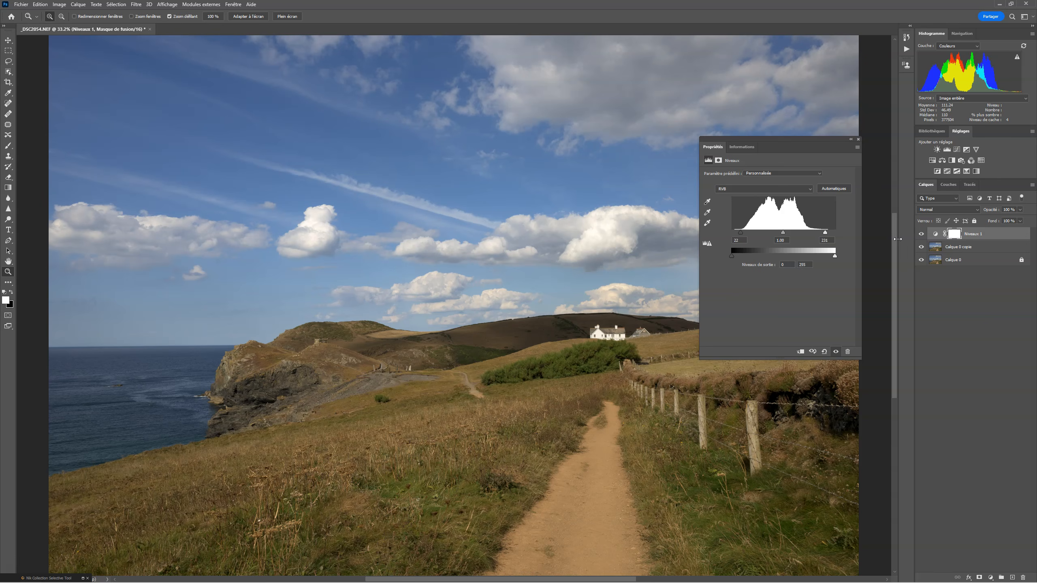
{"action": "left_click", "coordinate": [922, 233]}
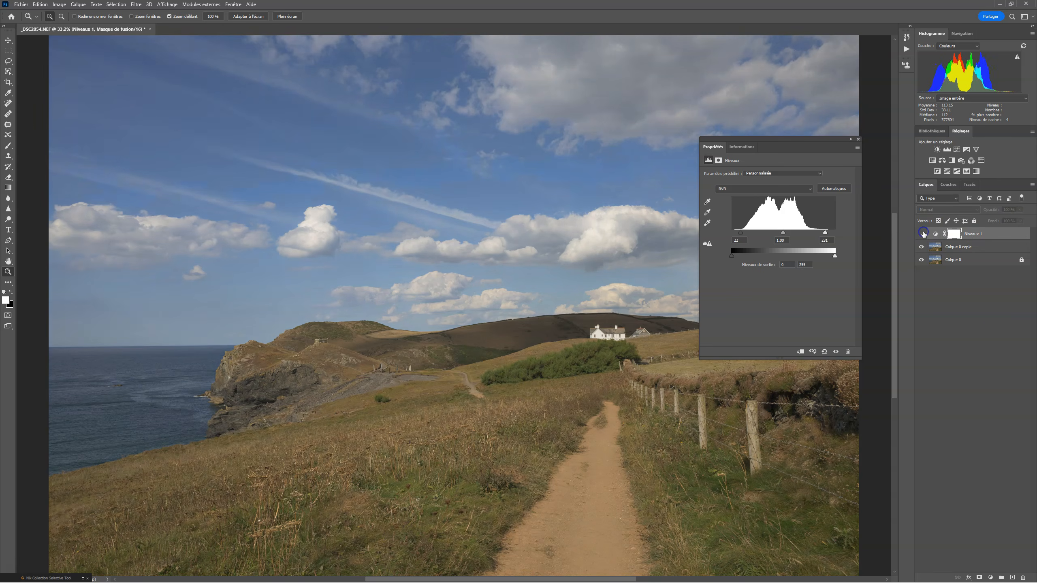
{"action": "left_click", "coordinate": [922, 233]}
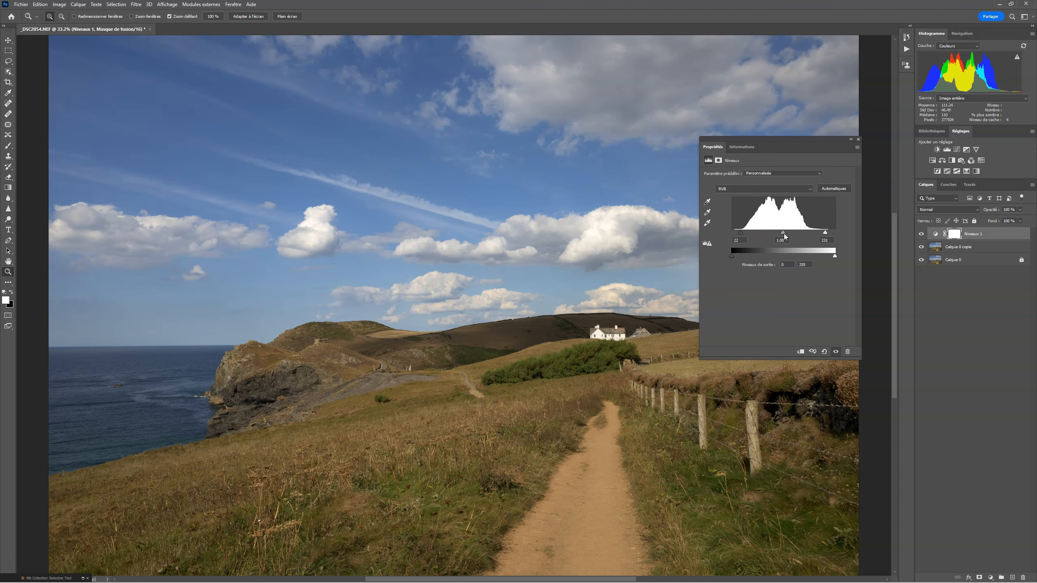
Try darkening the Levels midtones to about 0.69, return them to 1.00, and reset the Levels adjustment.
{"action": "mouse_move", "coordinate": [784, 234]}
{"action": "left_mouse_down"}
{"action": "mouse_move", "coordinate": [771, 236]}
{"action": "mouse_move", "coordinate": [793, 234]}
{"action": "left_mouse_up"}
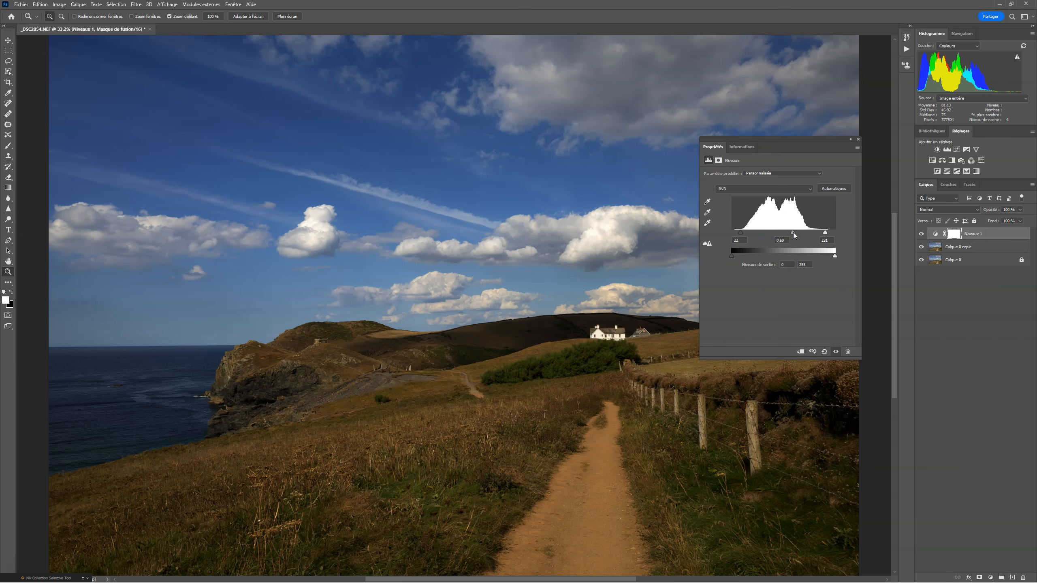
{"action": "left_click_drag", "start_coordinate": [792, 233], "coordinate": [783, 234]}
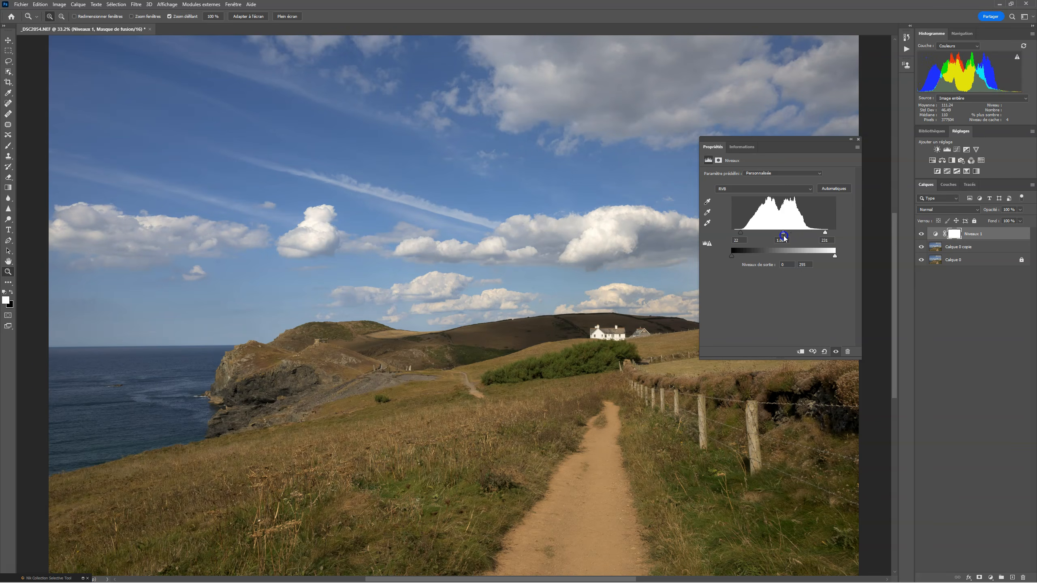
{"action": "left_click", "coordinate": [824, 351]}
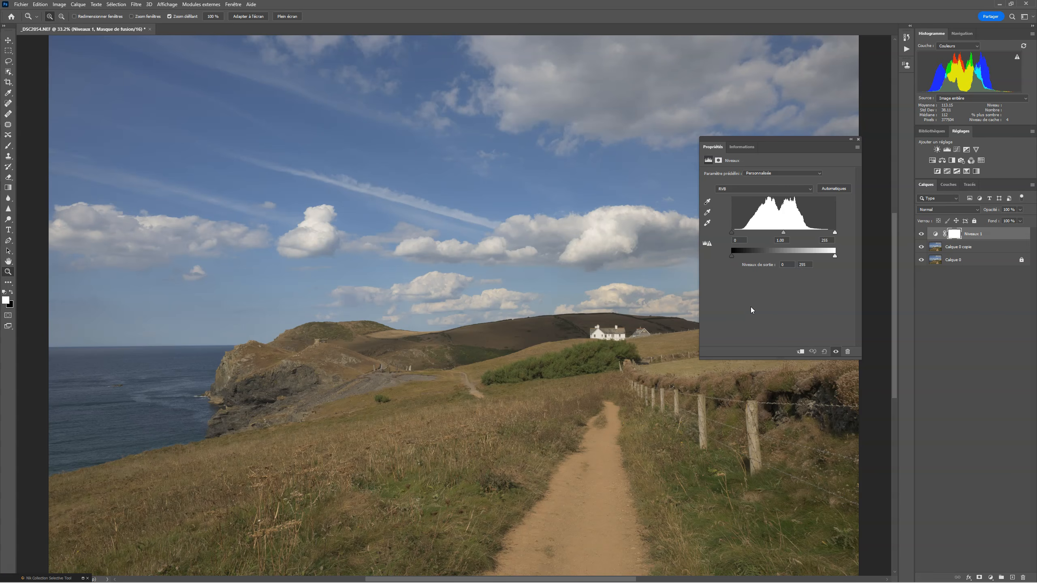
Try reducing contrast with Levels output levels of 50 for black and 200 for white.
{"action": "left_click", "coordinate": [745, 272]}
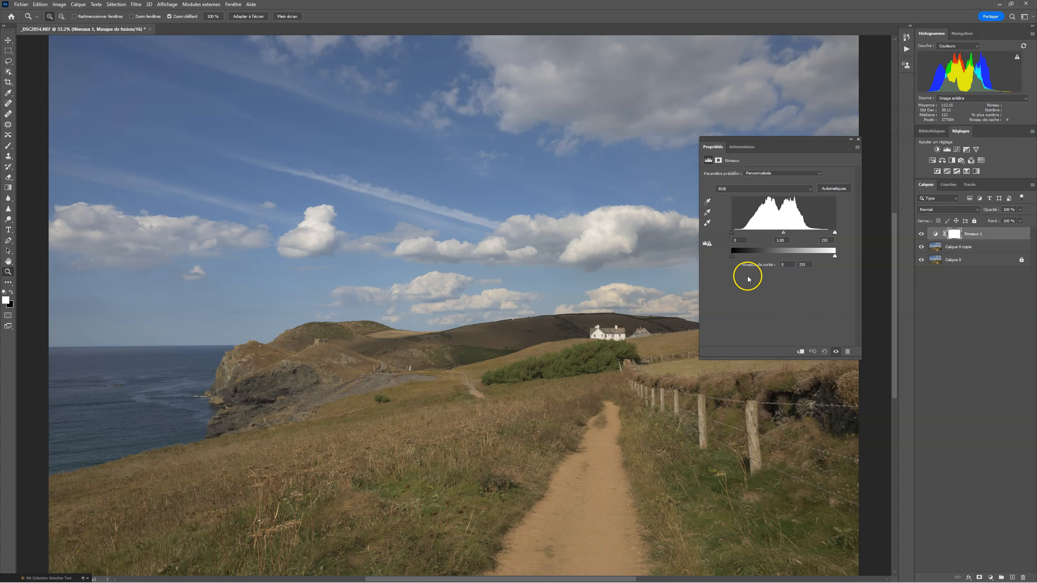
{"action": "left_click", "coordinate": [731, 257]}
{"action": "left_click", "coordinate": [732, 258]}
{"action": "left_click_drag", "start_coordinate": [731, 257], "coordinate": [754, 282]}
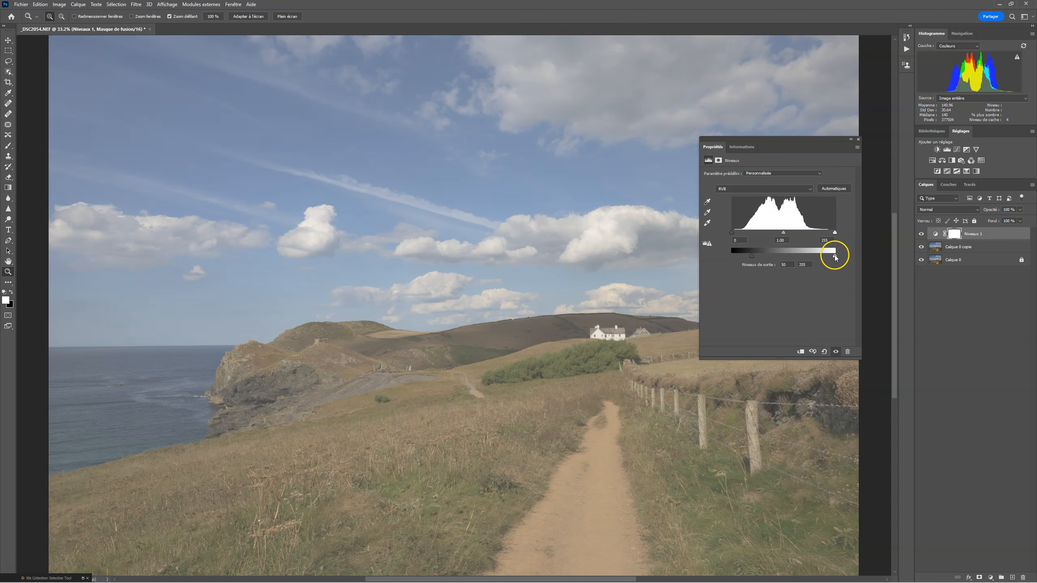
{"action": "left_click_drag", "start_coordinate": [834, 255], "coordinate": [813, 255]}
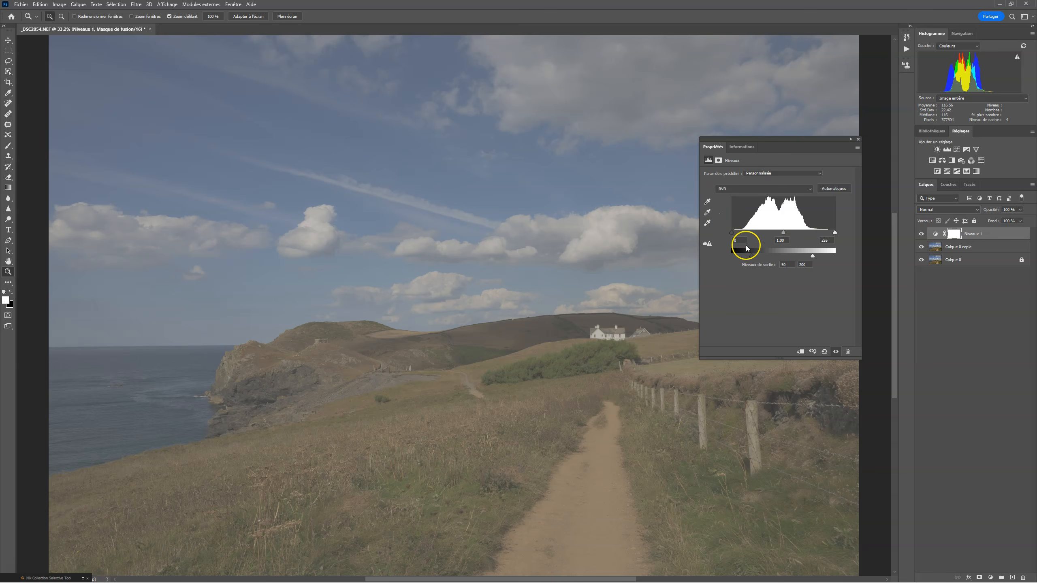
Try raising the Levels black input to about 45, lowering the white input to about 186, and slightly brightening the midtones.
{"action": "left_click_drag", "start_coordinate": [733, 236], "coordinate": [750, 231]}
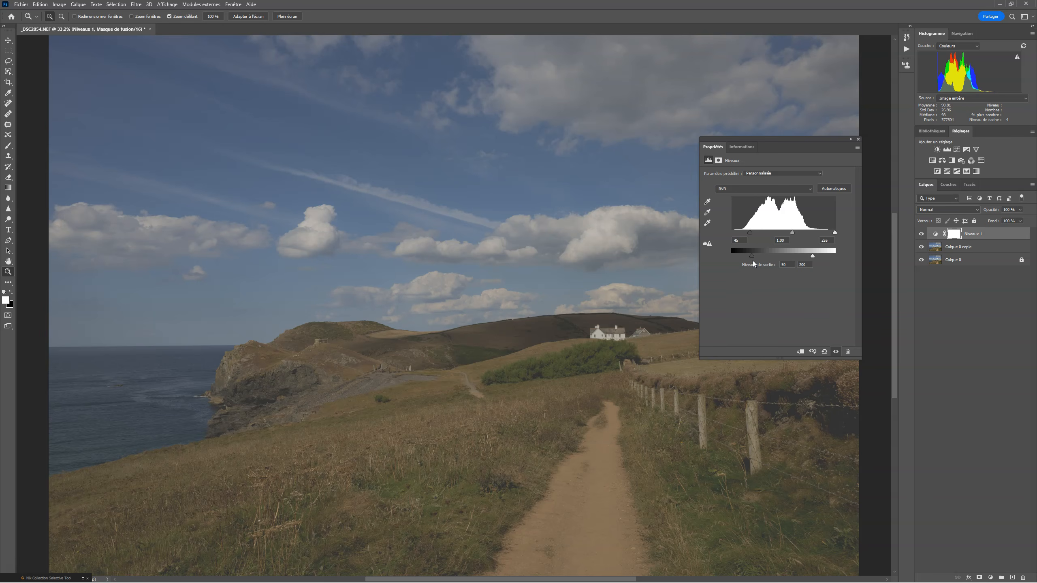
{"action": "left_click", "coordinate": [835, 233]}
{"action": "left_click_drag", "start_coordinate": [834, 233], "coordinate": [808, 234]}
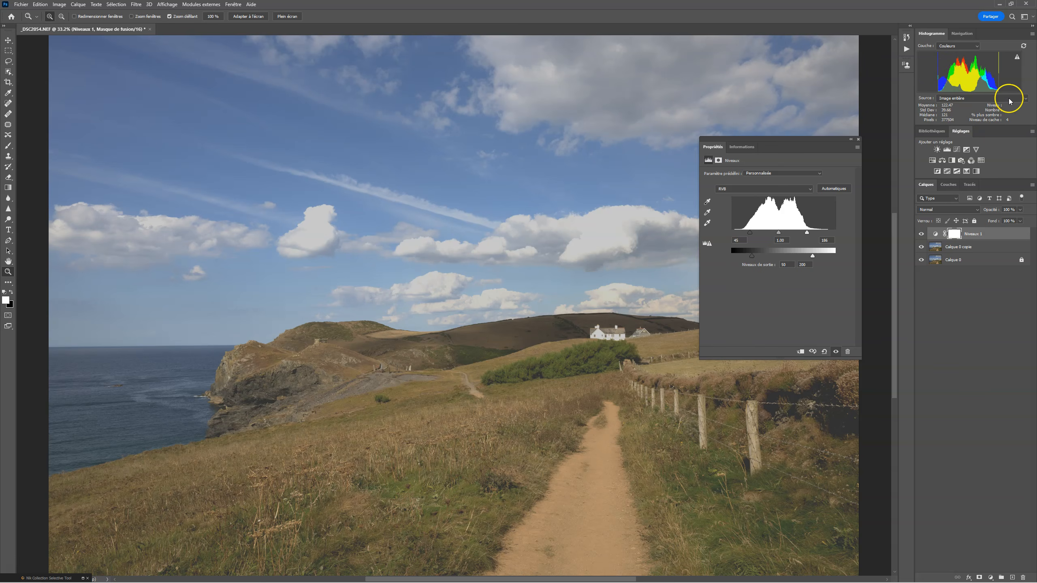
{"action": "left_click_drag", "start_coordinate": [778, 233], "coordinate": [775, 235]}
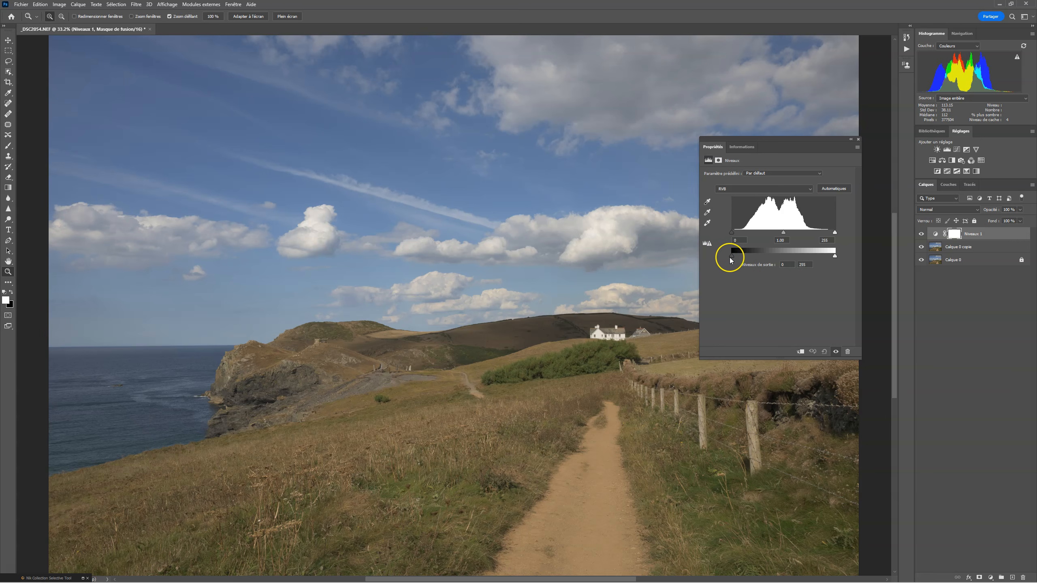
Try Levels output levels of 23 for black and 238 for white, and return the white output to 255.
{"action": "left_click_drag", "start_coordinate": [730, 256], "coordinate": [741, 255]}
{"action": "left_click_drag", "start_coordinate": [835, 255], "coordinate": [828, 257]}
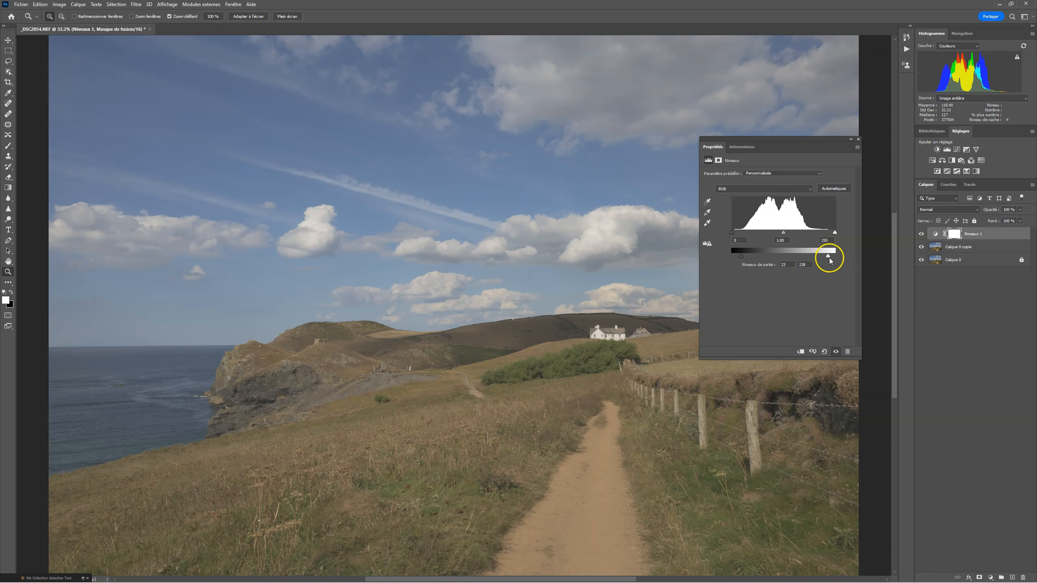
{"action": "left_click_drag", "start_coordinate": [828, 256], "coordinate": [852, 257]}
Try Levels input points of 22 and 244 combined with output levels of 25 and 239, and reset the adjustment.
{"action": "left_click_drag", "start_coordinate": [749, 259], "coordinate": [741, 233]}
{"action": "left_click_drag", "start_coordinate": [834, 233], "coordinate": [790, 234]}
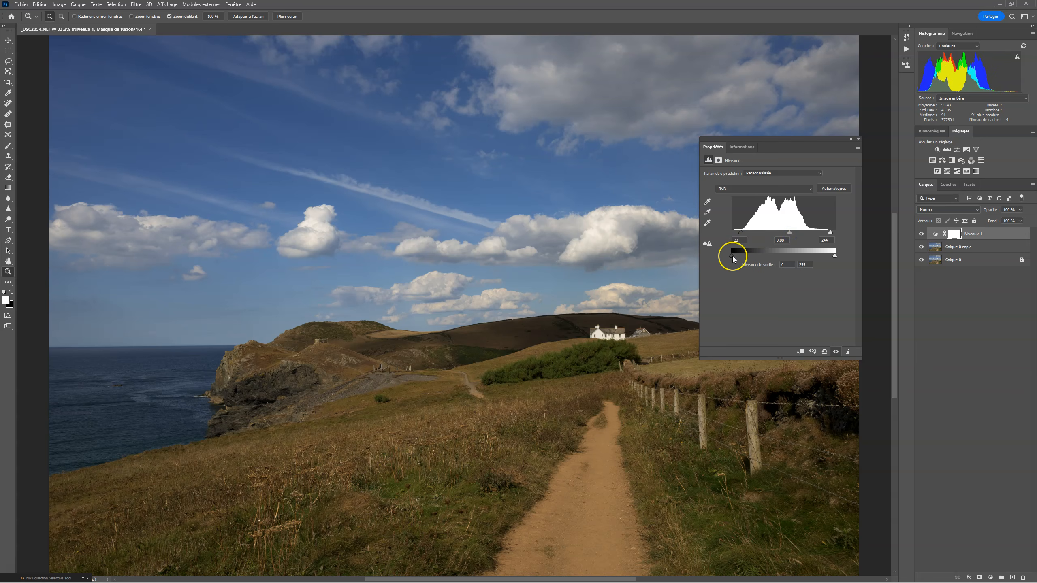
{"action": "left_click_drag", "start_coordinate": [732, 256], "coordinate": [742, 256]}
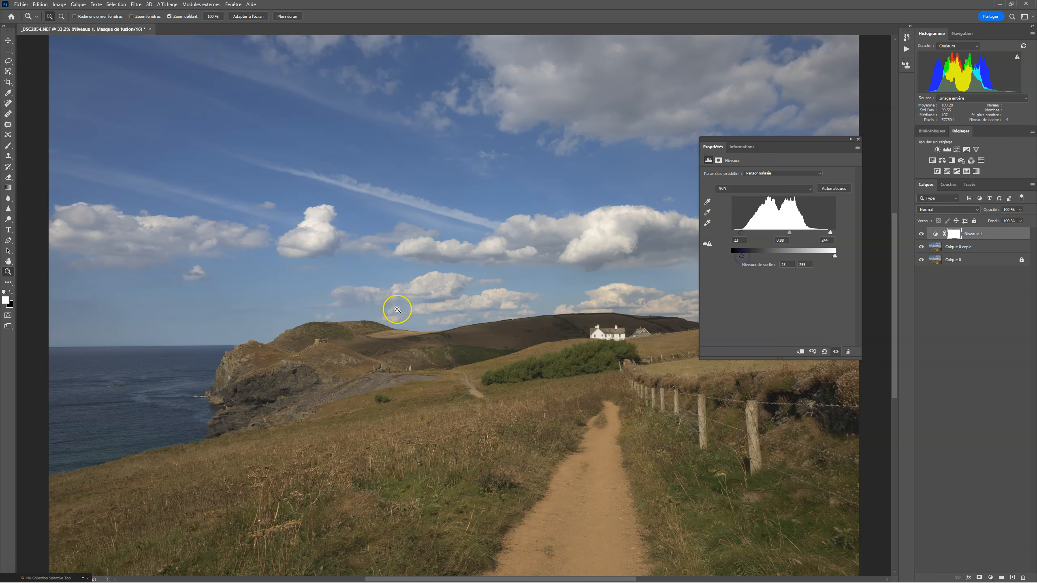
{"action": "left_click_drag", "start_coordinate": [830, 256], "coordinate": [828, 255]}
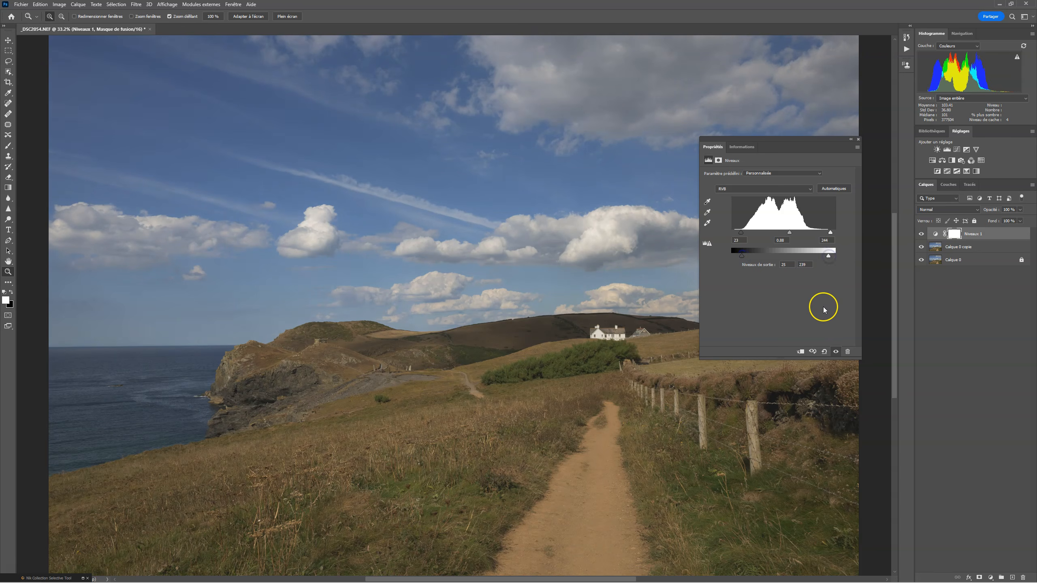
{"action": "left_click", "coordinate": [823, 354]}
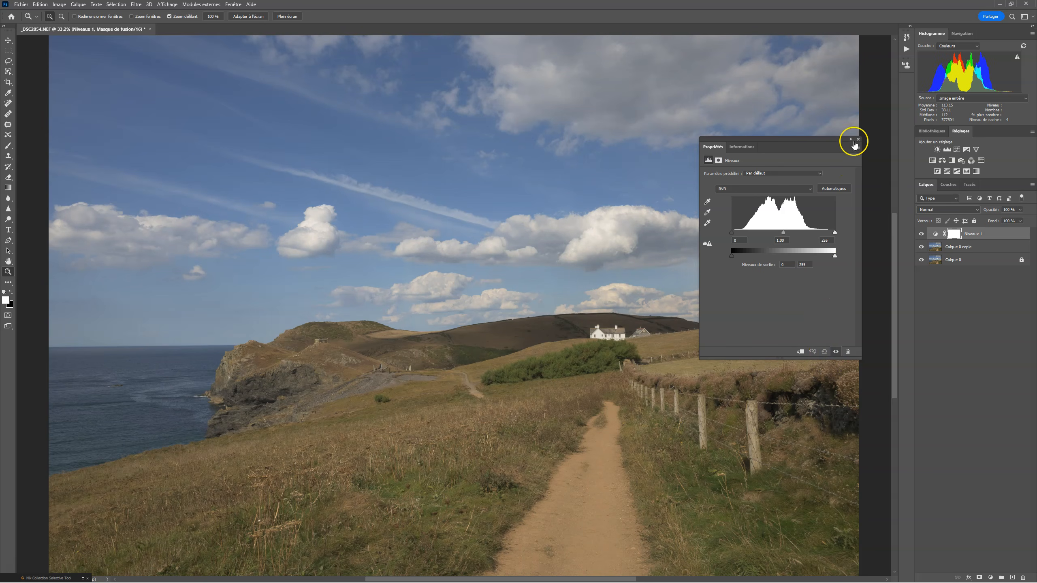
Delete the Levels adjustment layer and add a Curves (Courbes) adjustment layer above Calque 0 copie.
{"action": "left_click", "coordinate": [858, 140]}
{"action": "left_click", "coordinate": [934, 233]}
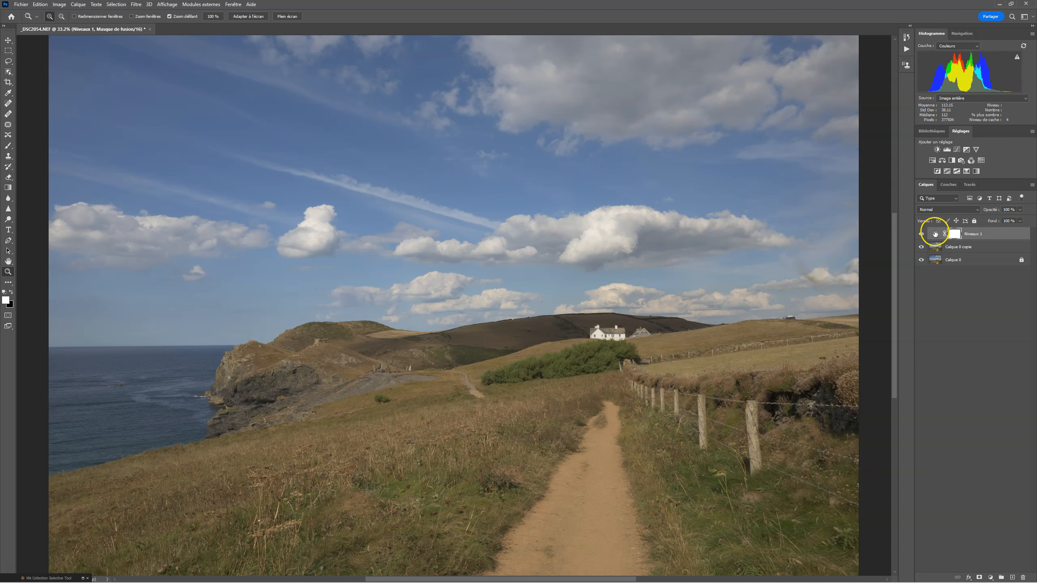
{"action": "key", "text": "Delete"}
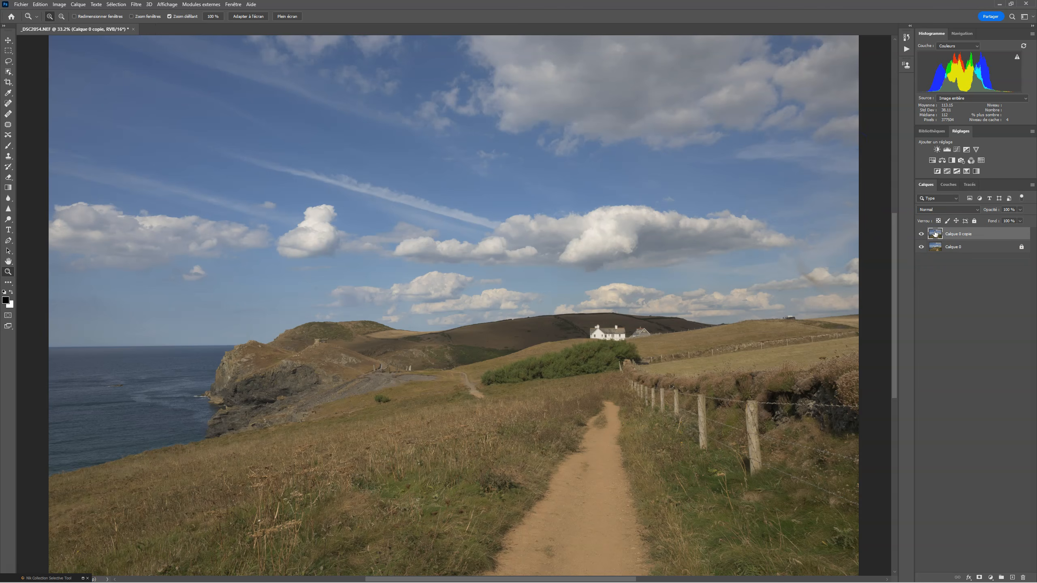
{"action": "left_click", "coordinate": [956, 149]}
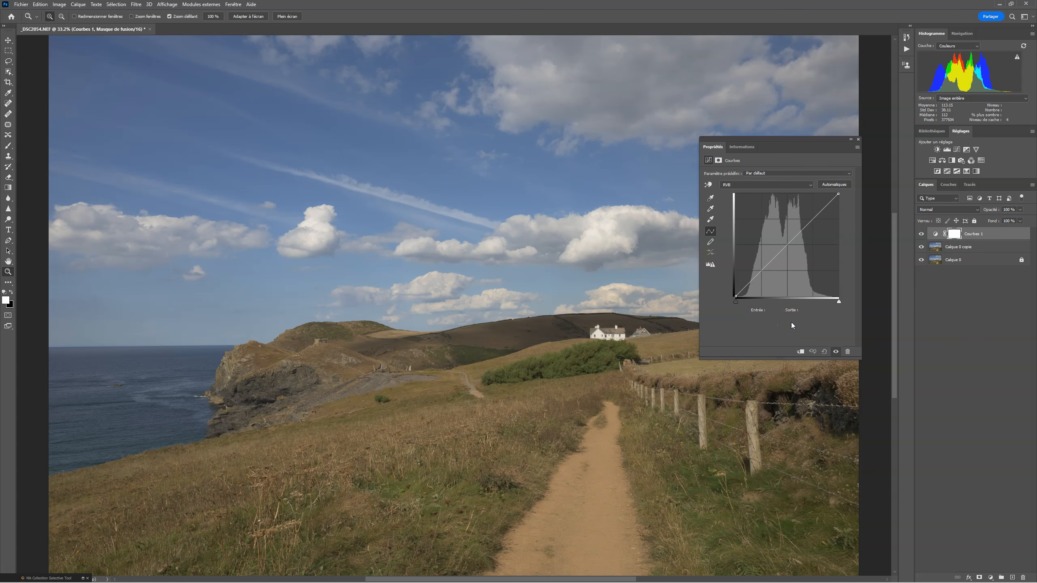
Try increasing contrast in the RGB curve by moving the black point input to 28 and the white point input to 210.
{"action": "left_click", "coordinate": [731, 306]}
{"action": "left_click_drag", "start_coordinate": [737, 304], "coordinate": [741, 303]}
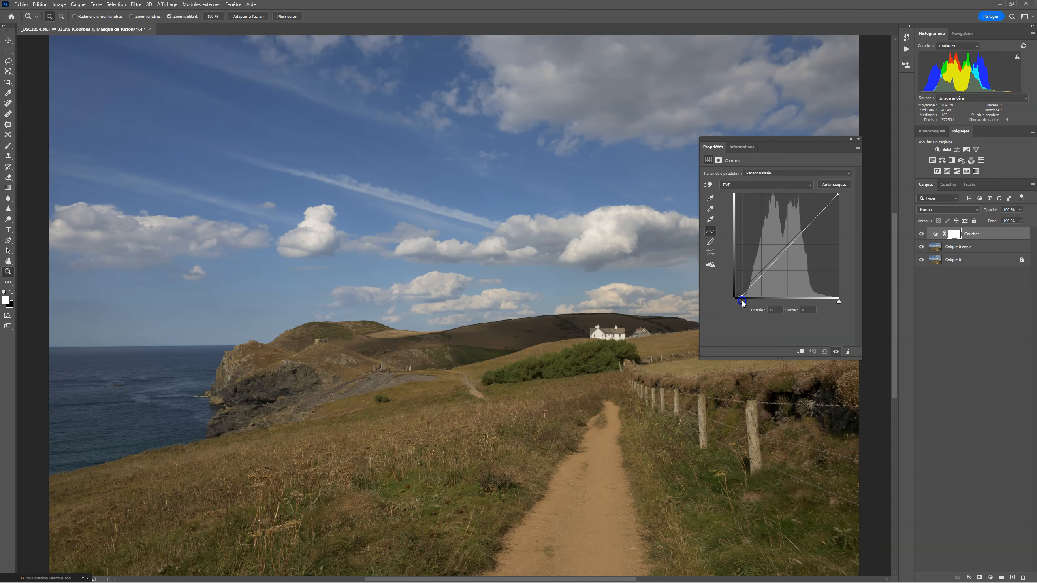
{"action": "left_click_drag", "start_coordinate": [741, 303], "coordinate": [742, 303]}
{"action": "left_click_drag", "start_coordinate": [742, 302], "coordinate": [746, 303]}
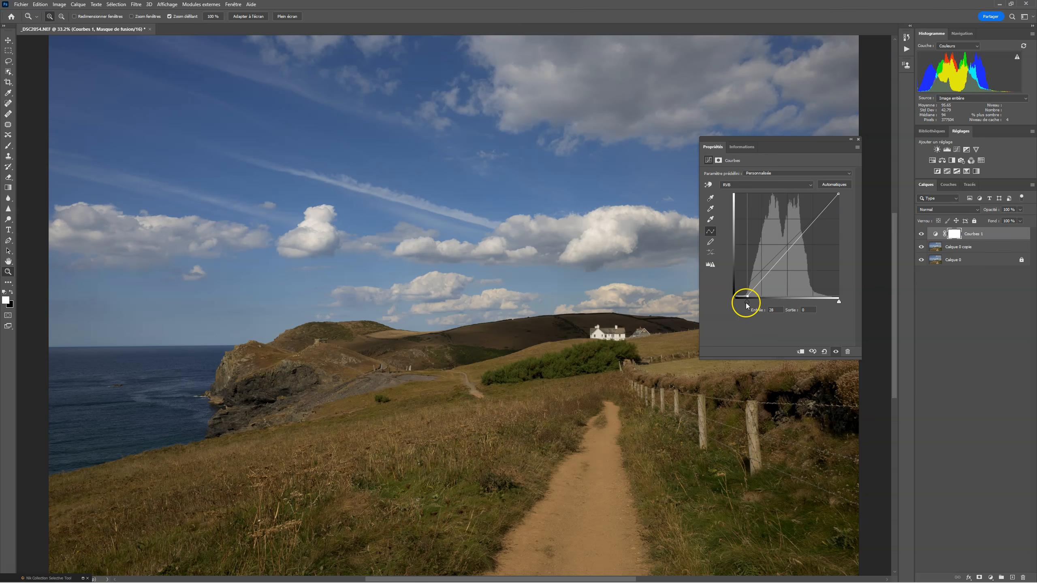
{"action": "left_click_drag", "start_coordinate": [838, 301], "coordinate": [823, 301]}
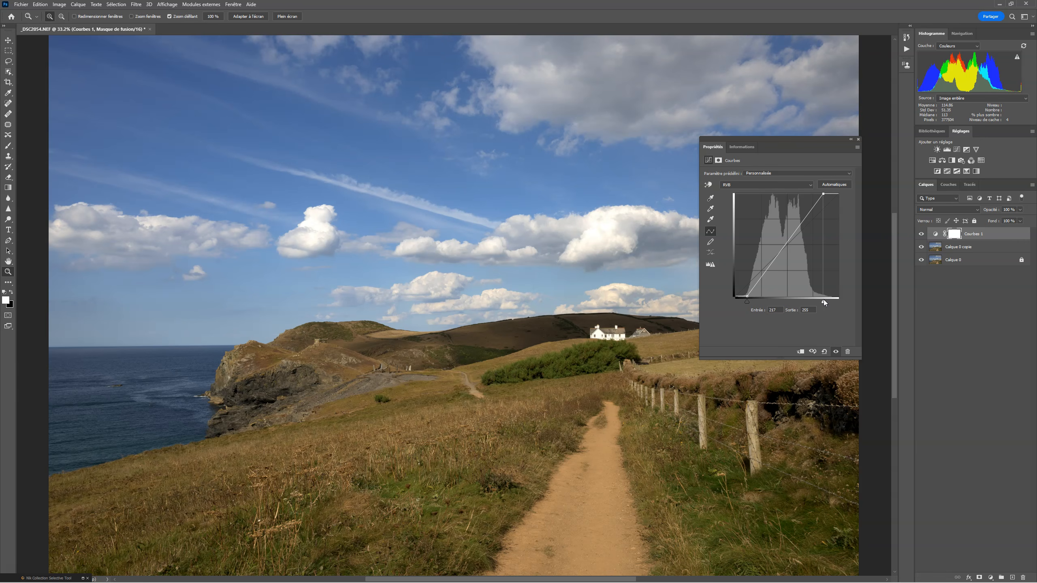
{"action": "left_click_drag", "start_coordinate": [823, 300], "coordinate": [820, 300]}
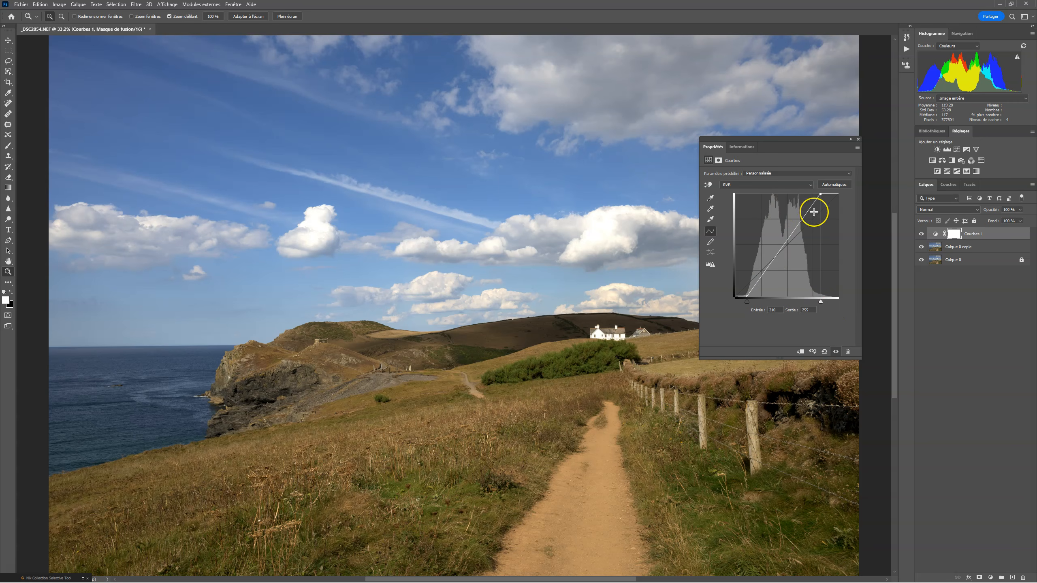
Try brightening the midtones with a curve point at input 107 and output 134, and reset the Curves adjustment.
{"action": "left_click", "coordinate": [782, 248]}
{"action": "left_click_drag", "start_coordinate": [783, 249], "coordinate": [780, 244]}
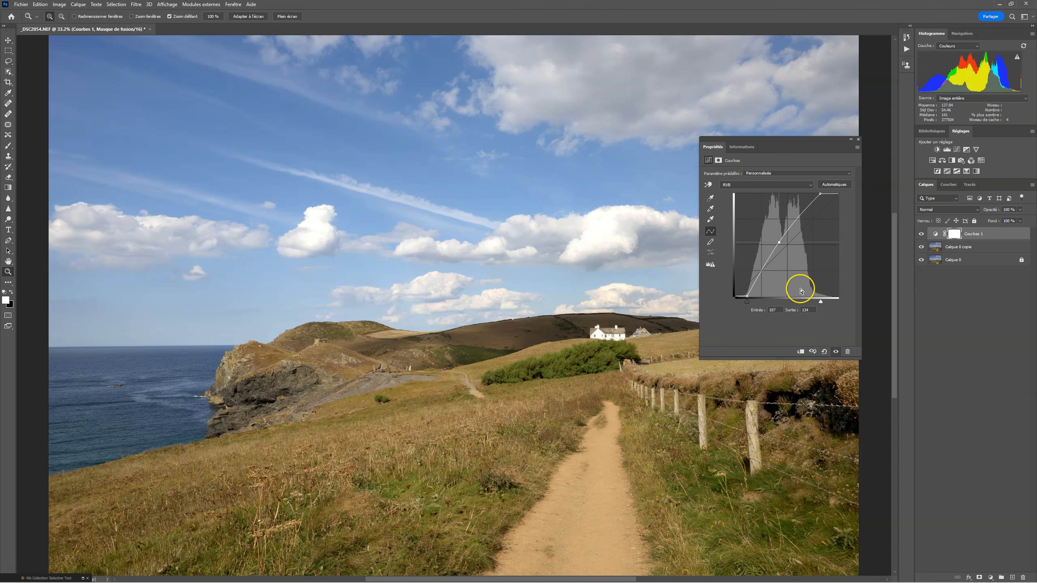
{"action": "left_click", "coordinate": [824, 352]}
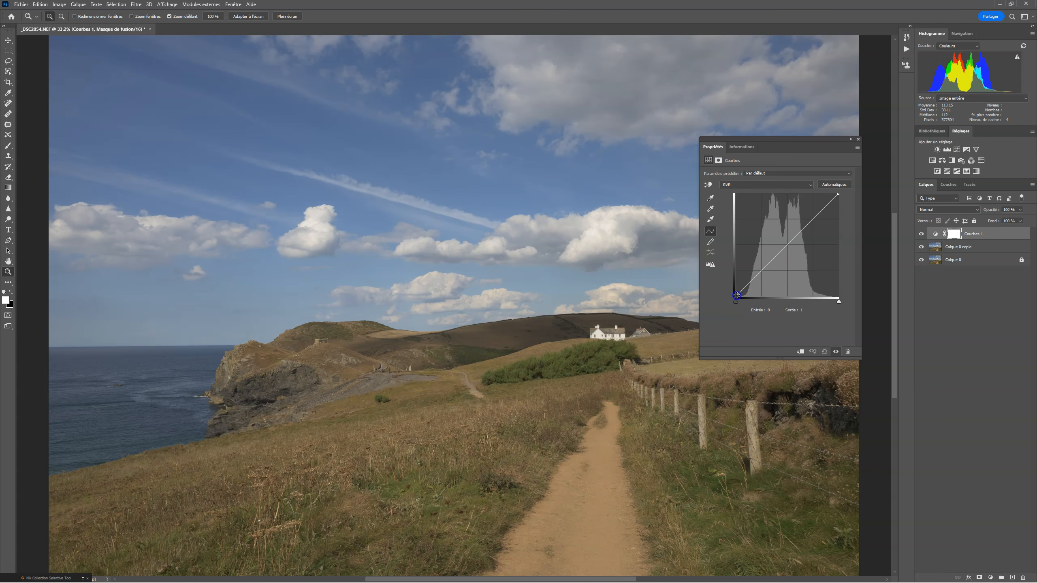
Try flattening the curve by raising the black point output to 28 and lowering the white point output to 211.
{"action": "left_click", "coordinate": [736, 295]}
{"action": "left_click_drag", "start_coordinate": [736, 294], "coordinate": [730, 285]}
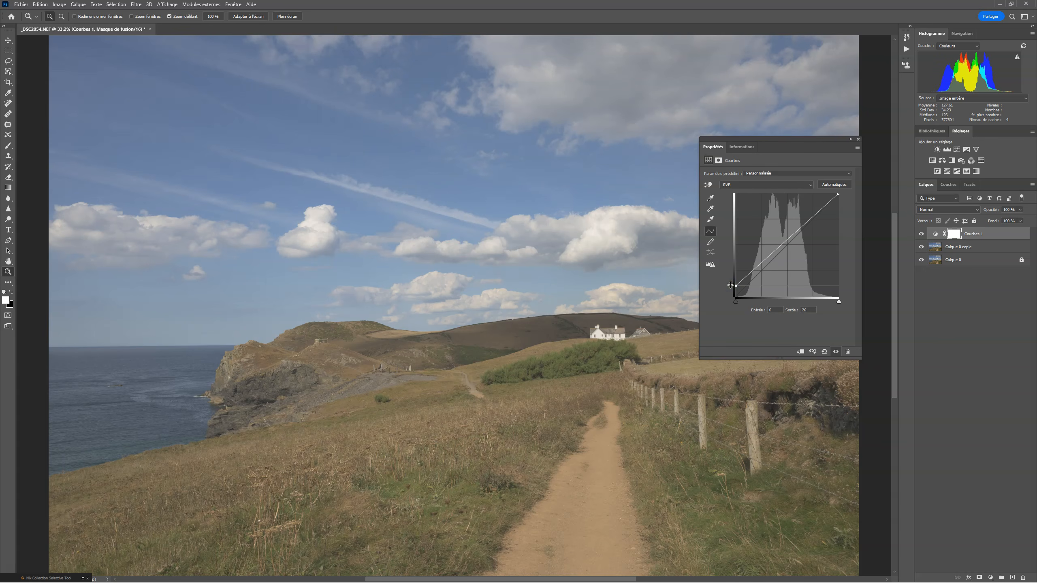
{"action": "left_click_drag", "start_coordinate": [735, 286], "coordinate": [735, 286]}
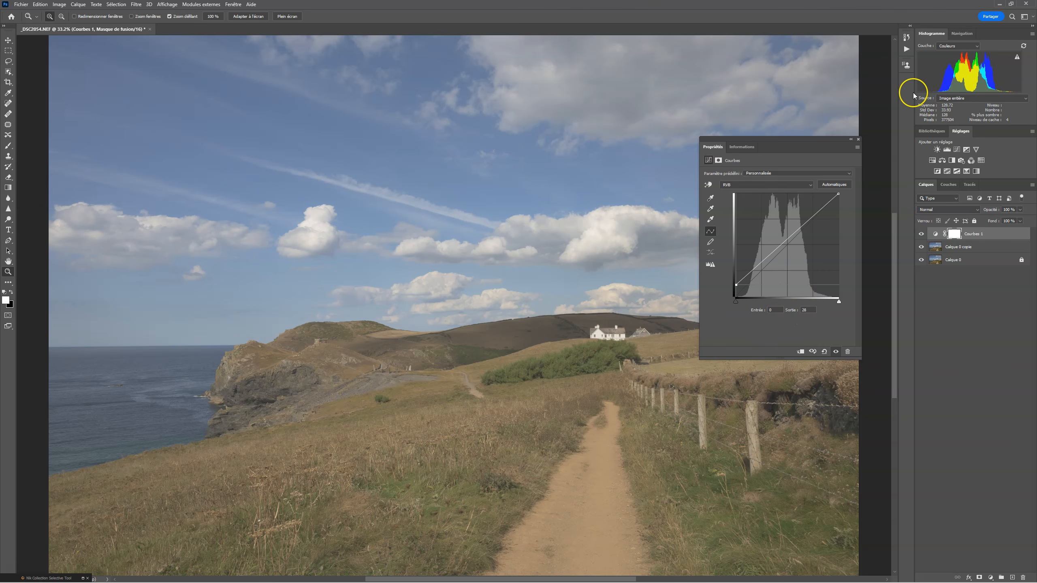
{"action": "left_click", "coordinate": [837, 193]}
{"action": "mouse_move", "coordinate": [837, 193]}
{"action": "left_mouse_down"}
{"action": "mouse_move", "coordinate": [847, 187]}
{"action": "mouse_move", "coordinate": [849, 208]}
{"action": "left_mouse_up"}
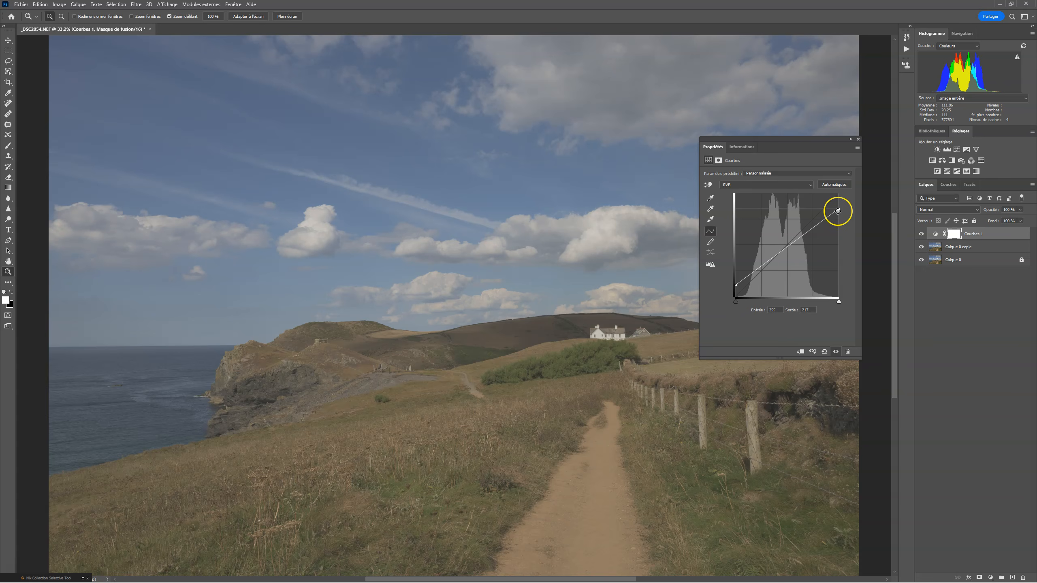
{"action": "left_click_drag", "start_coordinate": [837, 210], "coordinate": [838, 213]}
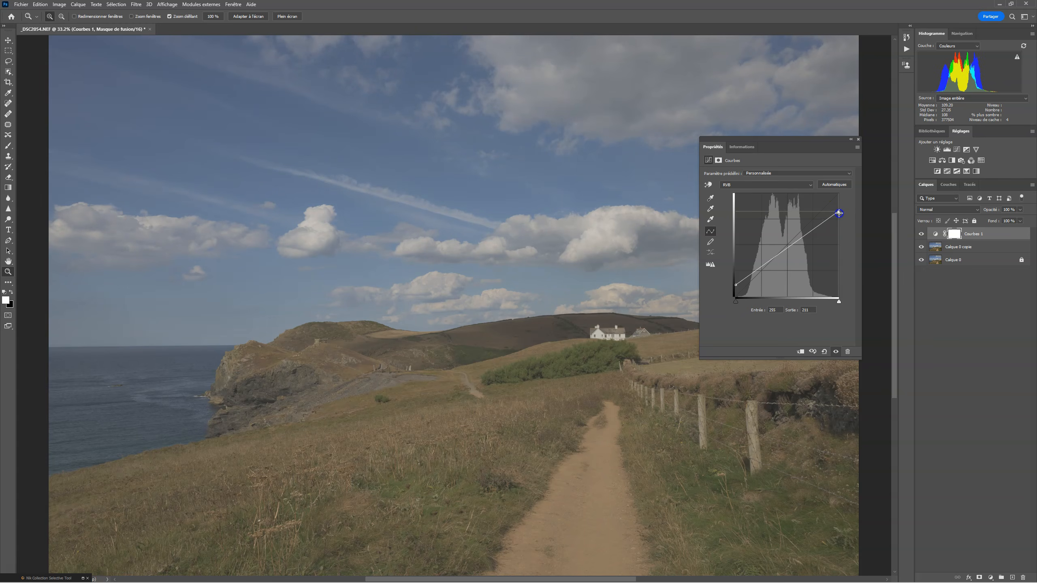
Return the curve's white point output to 255 and its black point output to 0.
{"action": "left_click", "coordinate": [811, 322]}
{"action": "left_click", "coordinate": [838, 211]}
{"action": "left_click_drag", "start_coordinate": [838, 211], "coordinate": [843, 183]}
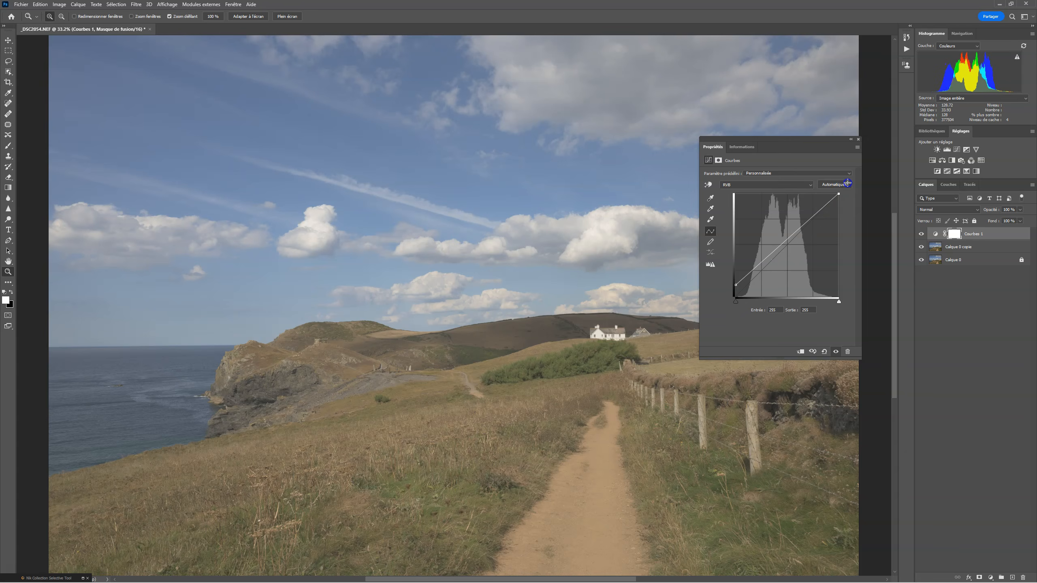
{"action": "left_click_drag", "start_coordinate": [736, 285], "coordinate": [725, 305]}
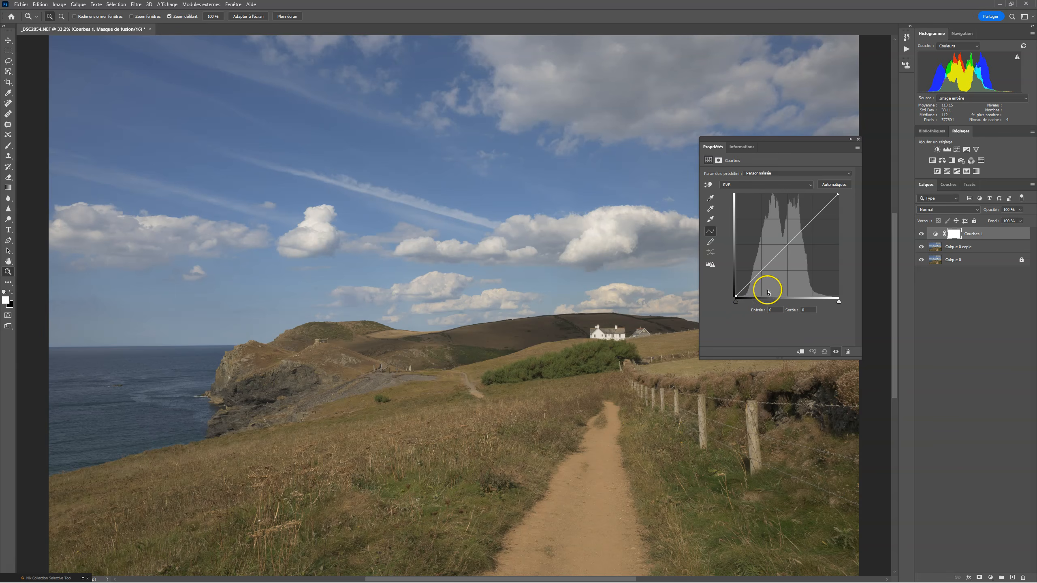
Try an S-curve anchored at the midtones with darker shadows and highlights raised to output 204, and compare the photo without the Curves layer.
{"action": "left_click", "coordinate": [786, 244]}
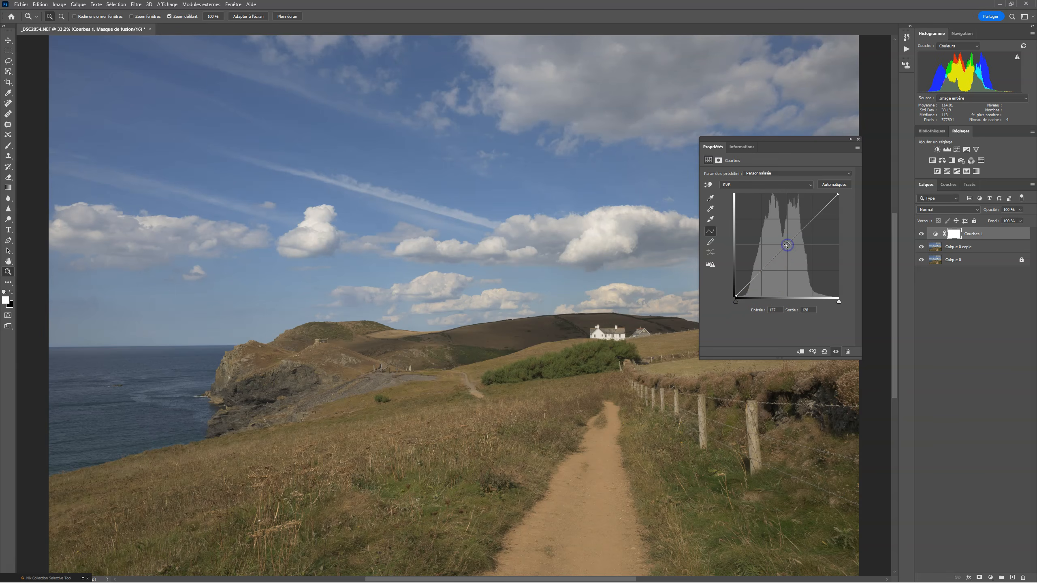
{"action": "left_click", "coordinate": [761, 271]}
{"action": "left_click_drag", "start_coordinate": [761, 271], "coordinate": [764, 275]}
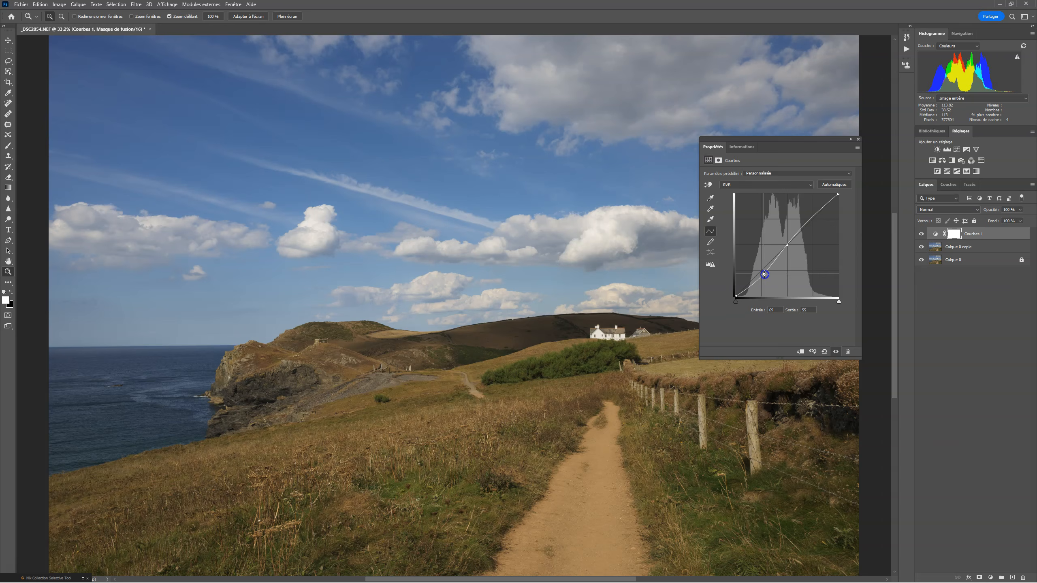
{"action": "left_click", "coordinate": [811, 218]}
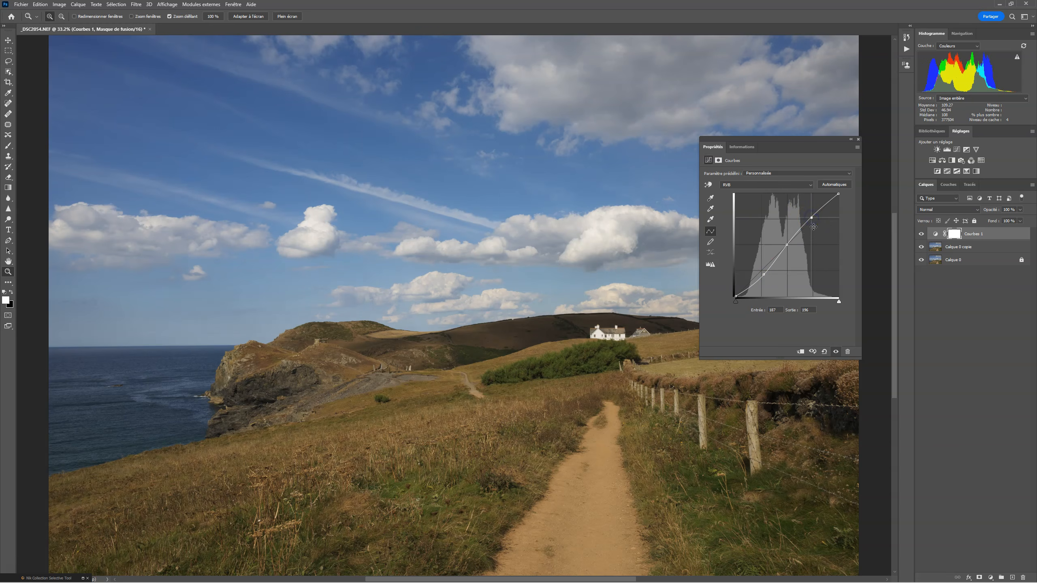
{"action": "left_click_drag", "start_coordinate": [812, 218], "coordinate": [809, 213]}
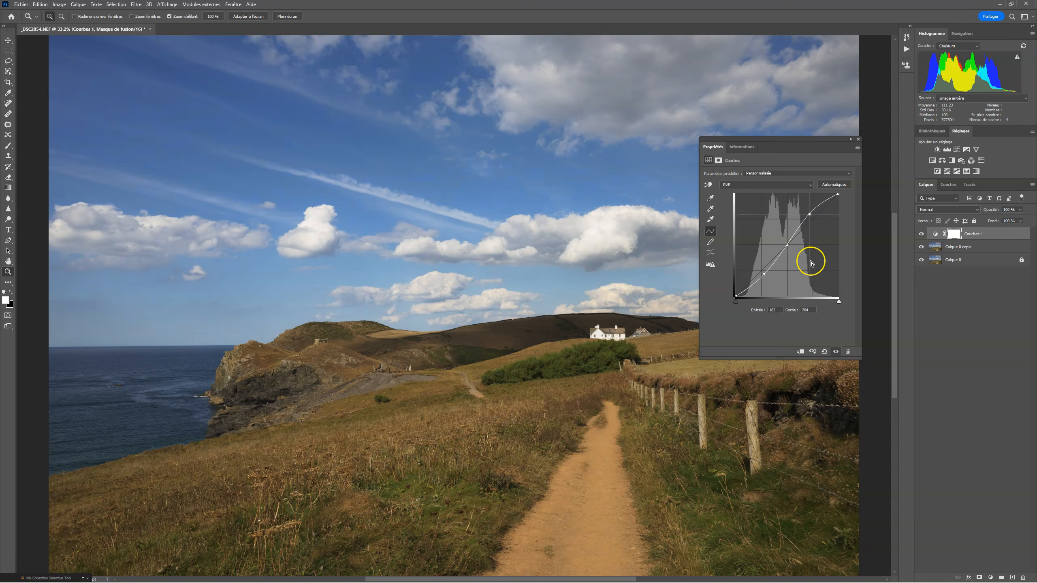
{"action": "left_click", "coordinate": [922, 235]}
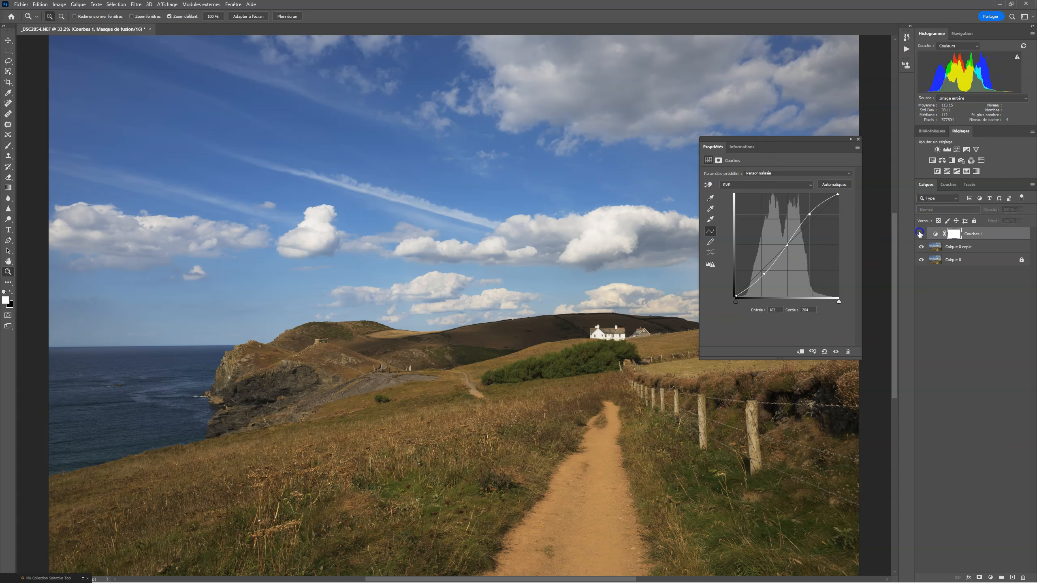
{"action": "left_click", "coordinate": [921, 234]}
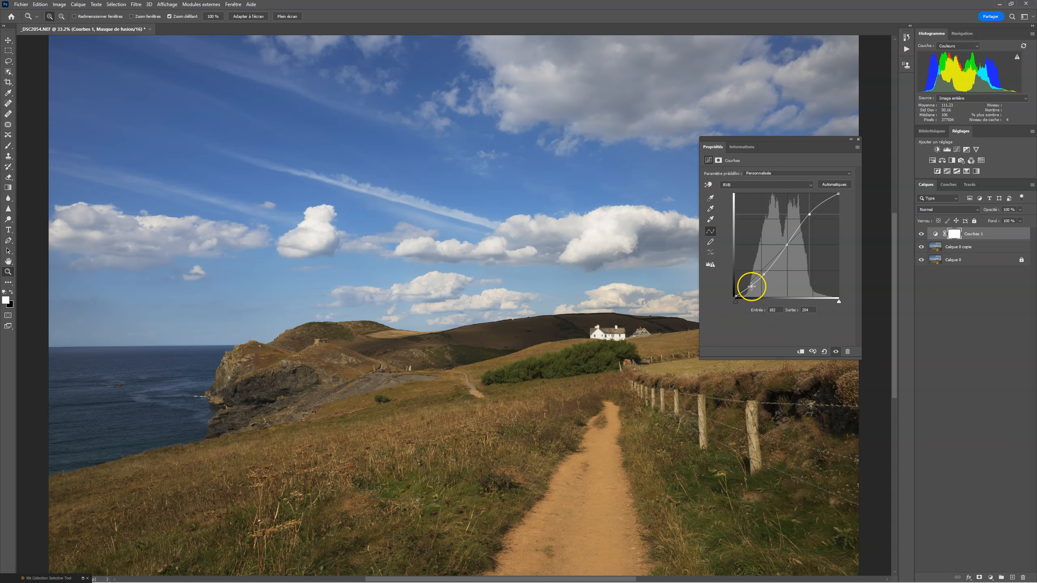
Try a deeper shadow point at input 46 and output 33 on the RGB curve, deleting the neighbouring quarter-tone point.
{"action": "left_click", "coordinate": [751, 287]}
{"action": "left_click_drag", "start_coordinate": [751, 287], "coordinate": [752, 282]}
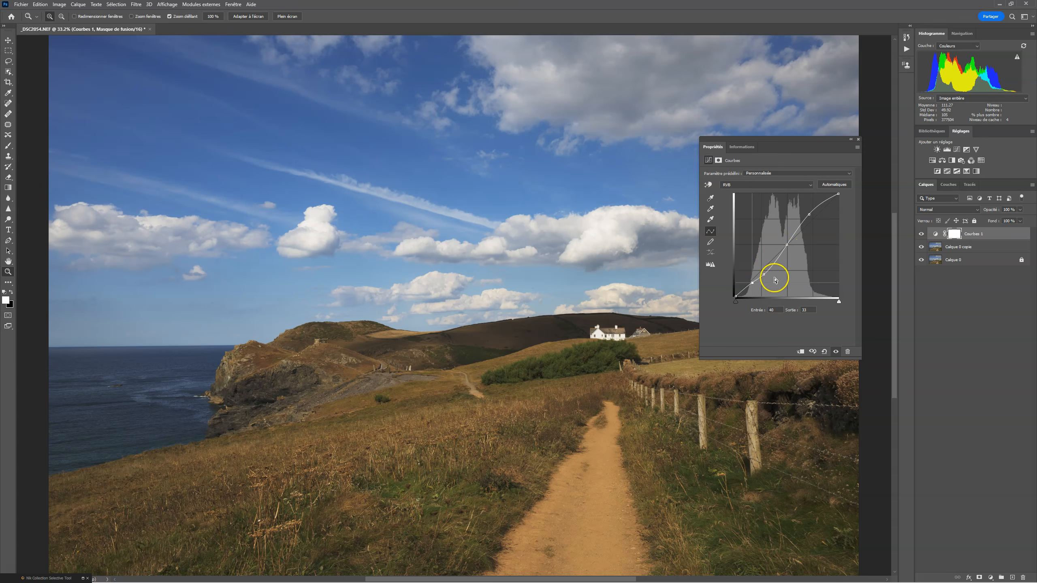
{"action": "left_click", "coordinate": [765, 275]}
{"action": "key", "text": "Delete"}
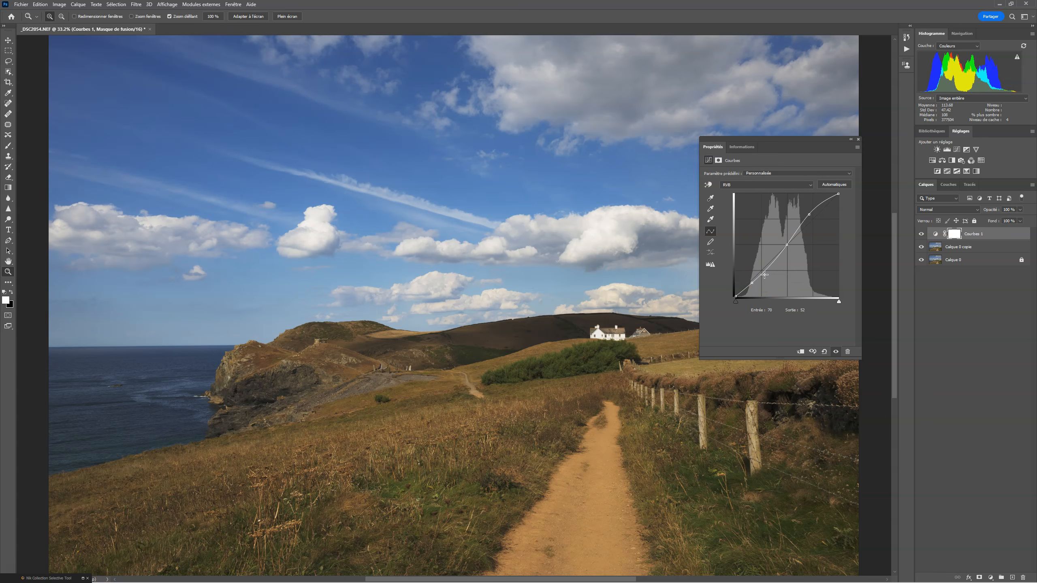
Remove the shadow and midtone points from the curve, leaving one highlight point at input 180 and output 202.
{"action": "left_click", "coordinate": [753, 284]}
{"action": "left_click_drag", "start_coordinate": [753, 283], "coordinate": [809, 216]}
{"action": "key", "text": "Delete"}
{"action": "left_click", "coordinate": [809, 215]}
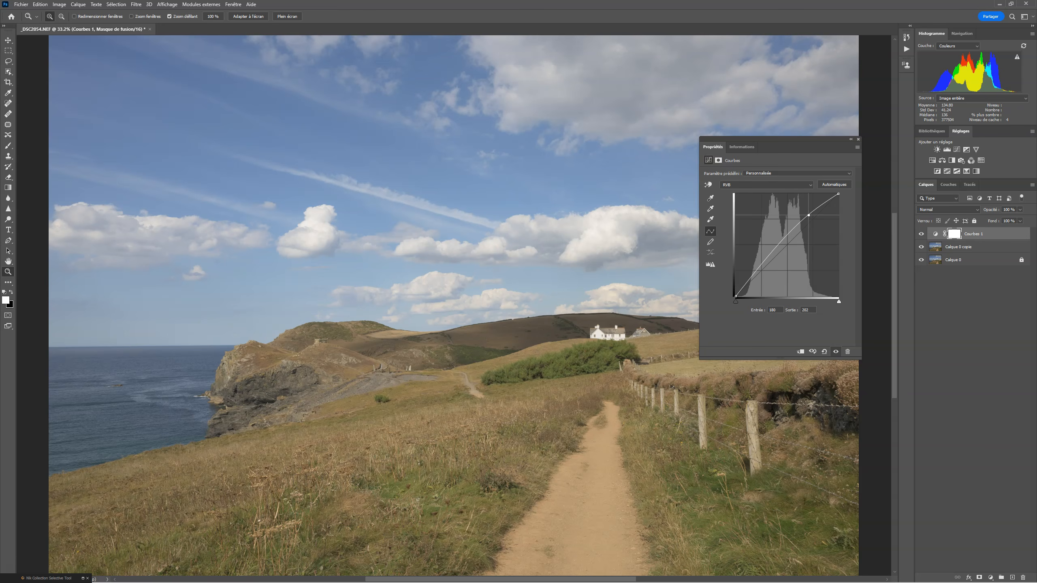
Anchor the RGB curve's midtones with a point at output 120 and nudge the highlight point slightly.
{"action": "left_click", "coordinate": [778, 245]}
{"action": "left_click_drag", "start_coordinate": [778, 246], "coordinate": [783, 248]}
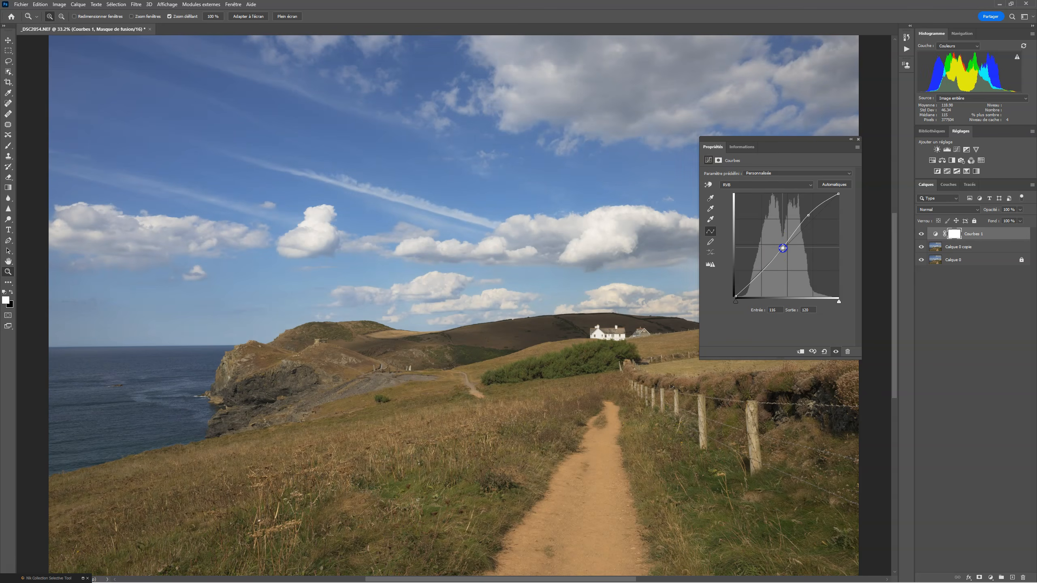
{"action": "left_click_drag", "start_coordinate": [808, 215], "coordinate": [810, 215]}
Straighten the lower part of the curve with extra shadow points, and set the highlight point to input 183 and output 197.
{"action": "left_click", "coordinate": [760, 273]}
{"action": "left_click_drag", "start_coordinate": [780, 266], "coordinate": [746, 283]}
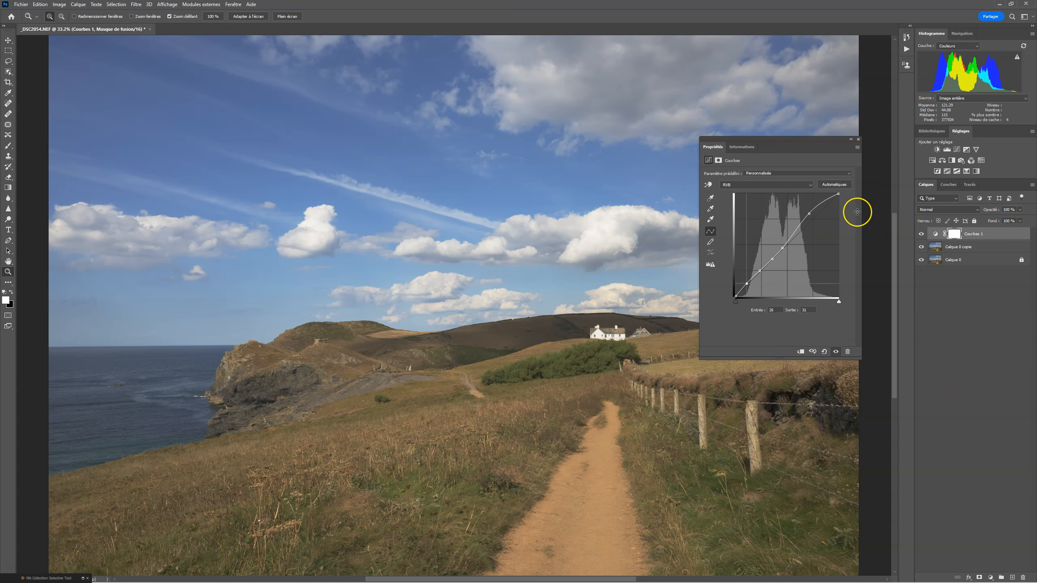
{"action": "mouse_move", "coordinate": [808, 214]}
{"action": "left_mouse_down"}
{"action": "mouse_move", "coordinate": [812, 227]}
{"action": "mouse_move", "coordinate": [808, 218]}
{"action": "left_mouse_up"}
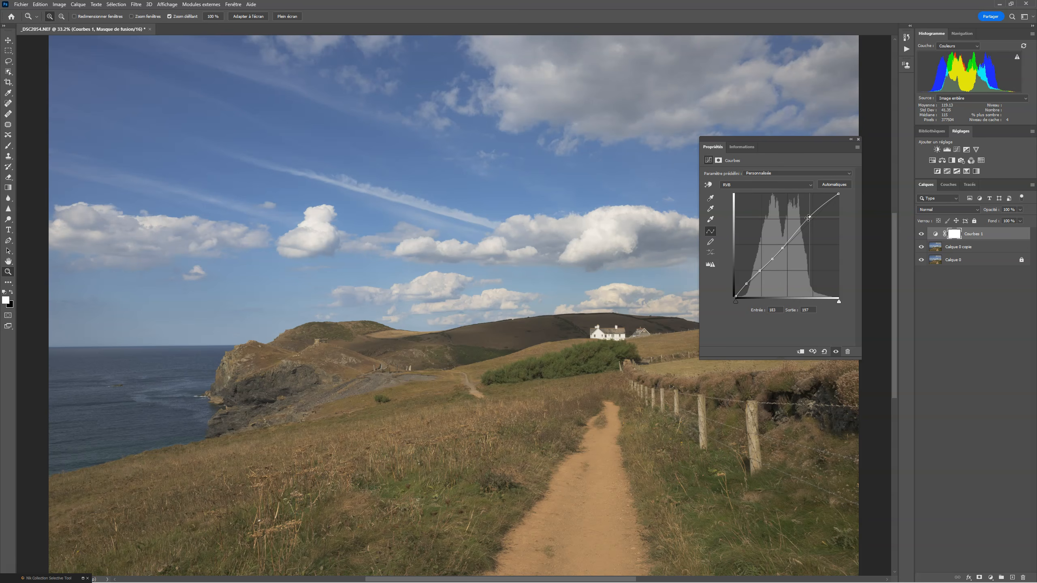
{"action": "left_click_drag", "start_coordinate": [809, 218], "coordinate": [809, 218]}
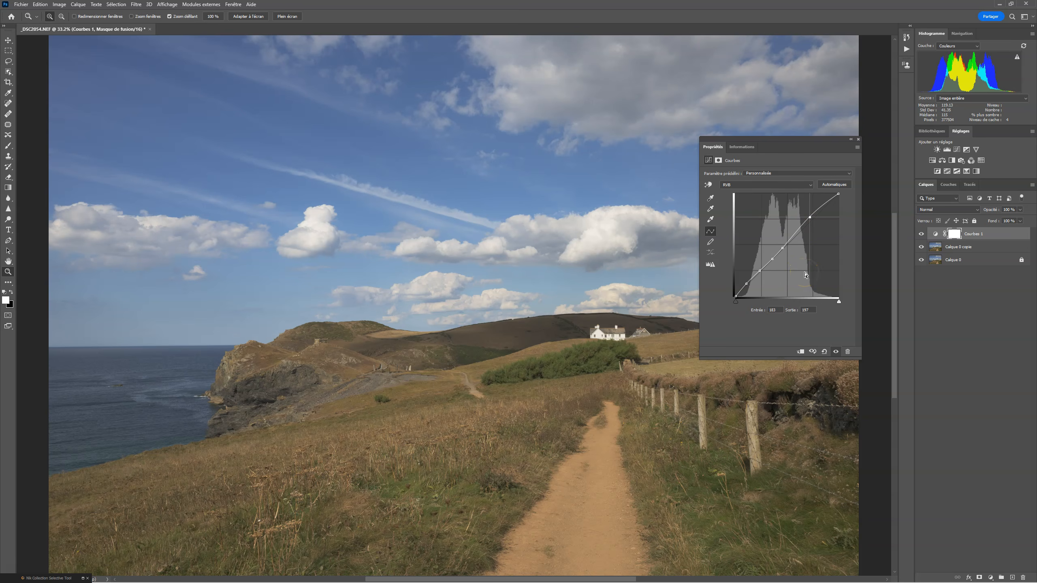